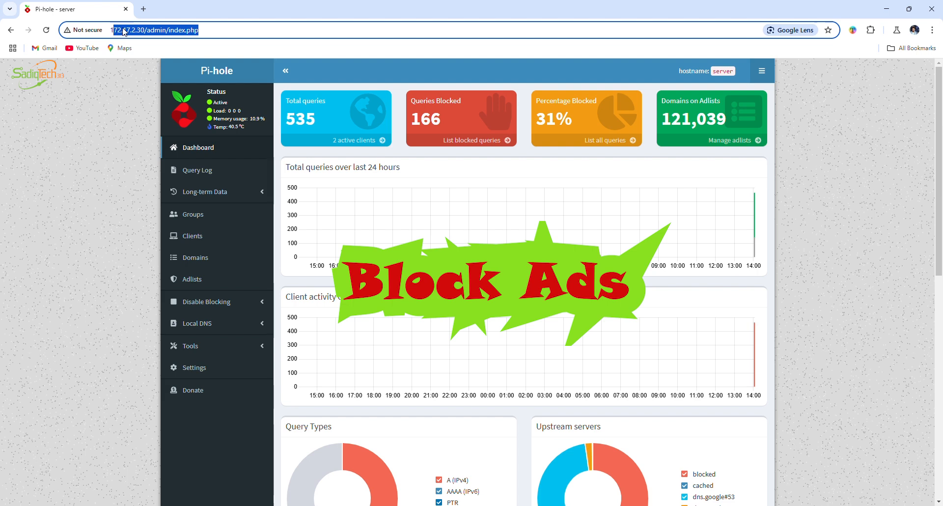
click(142, 30)
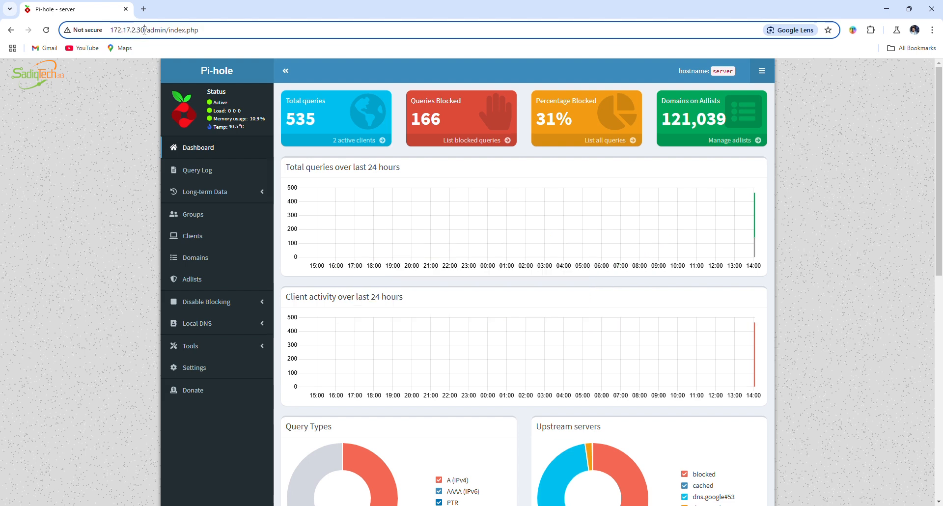
drag(144, 30, 110, 30)
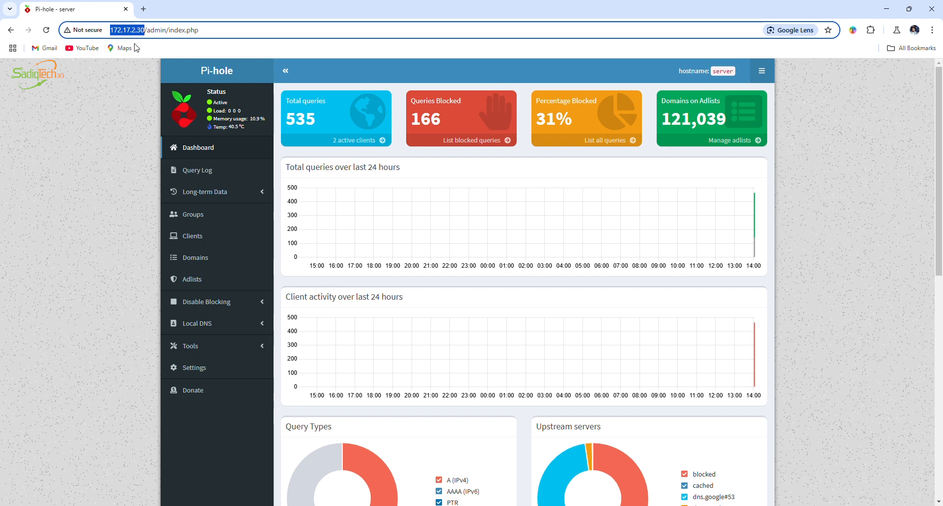
click(141, 73)
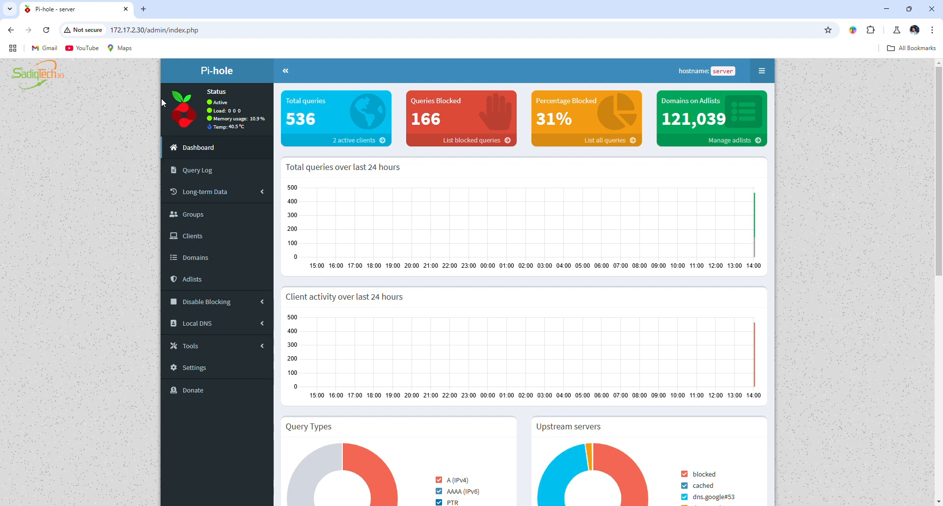
mouse_move(316, 120)
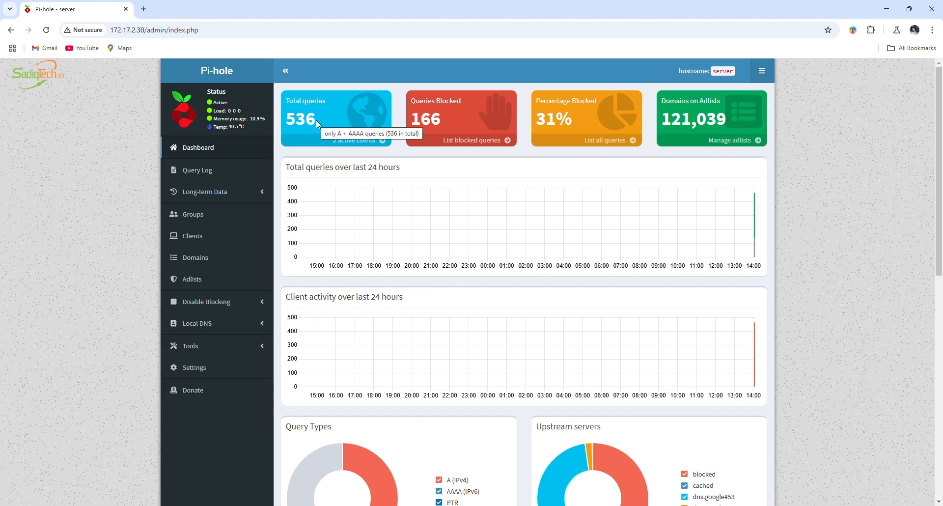
click(144, 12)
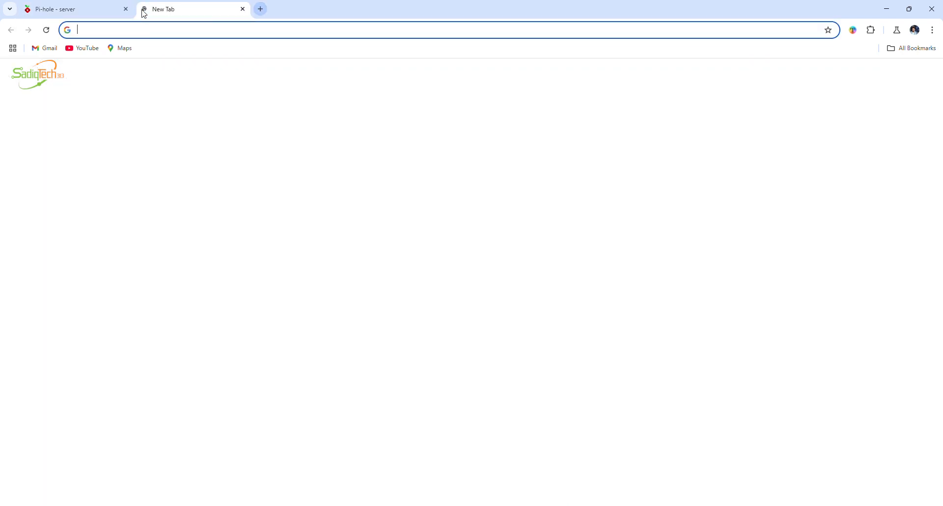
text(ww)
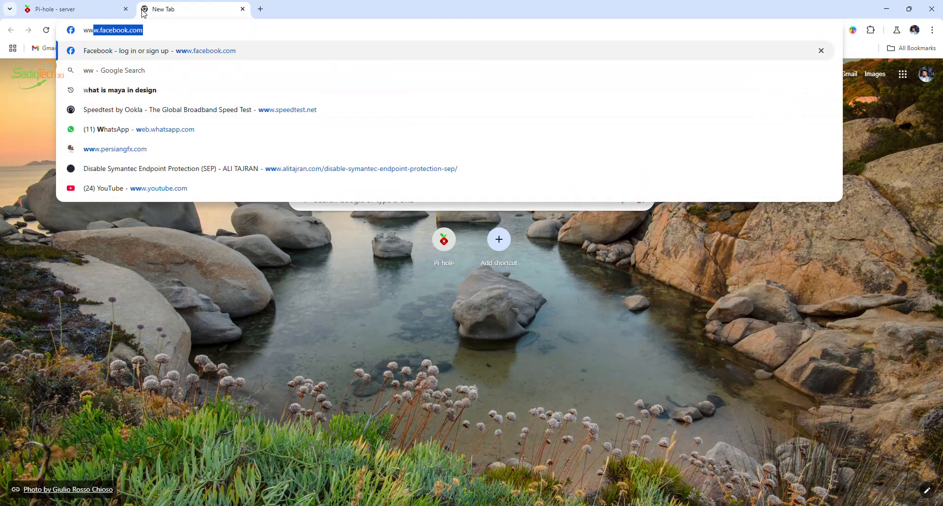
text(w)
key(Return)
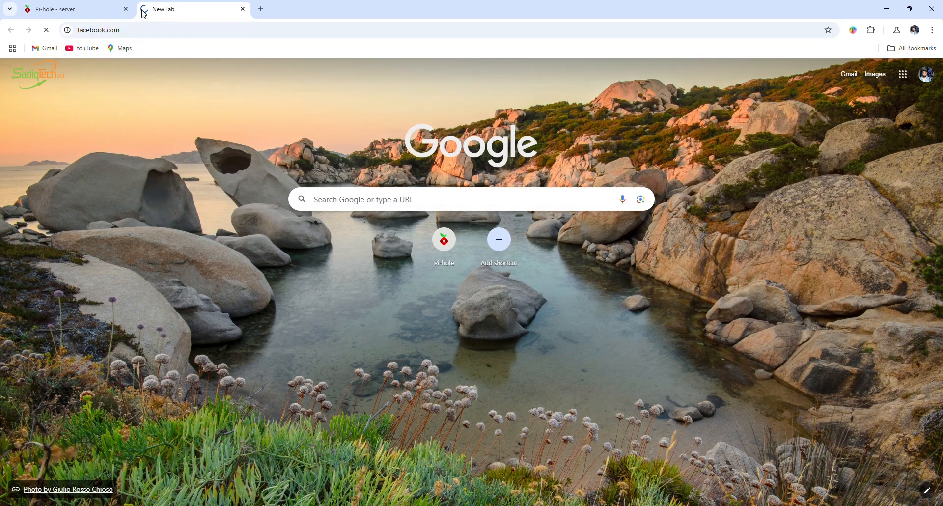
drag(225, 144, 318, 217)
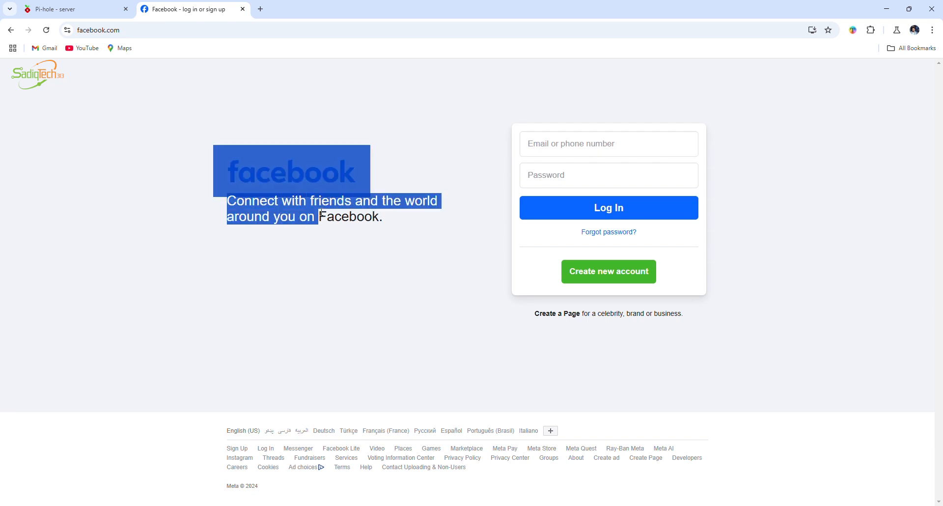
click(392, 238)
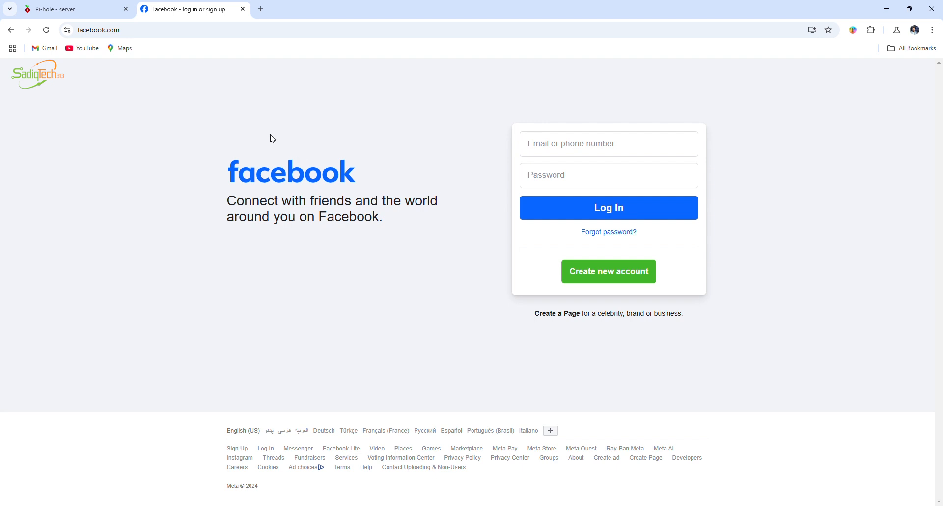
click(158, 30)
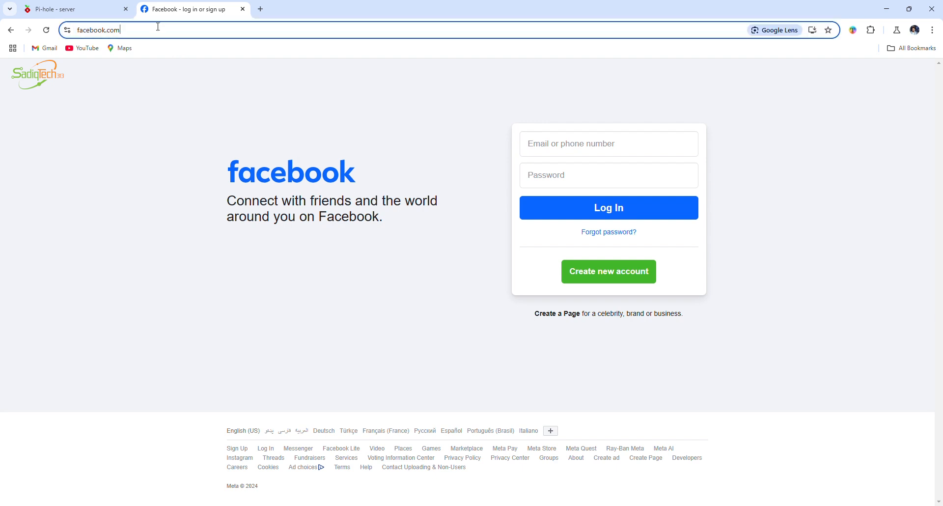
drag(158, 30, 102, 32)
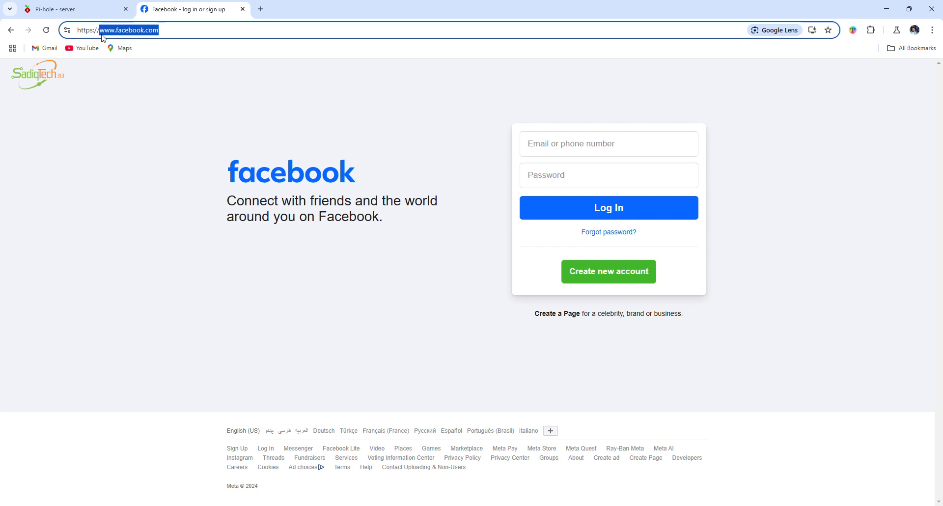
click(75, 14)
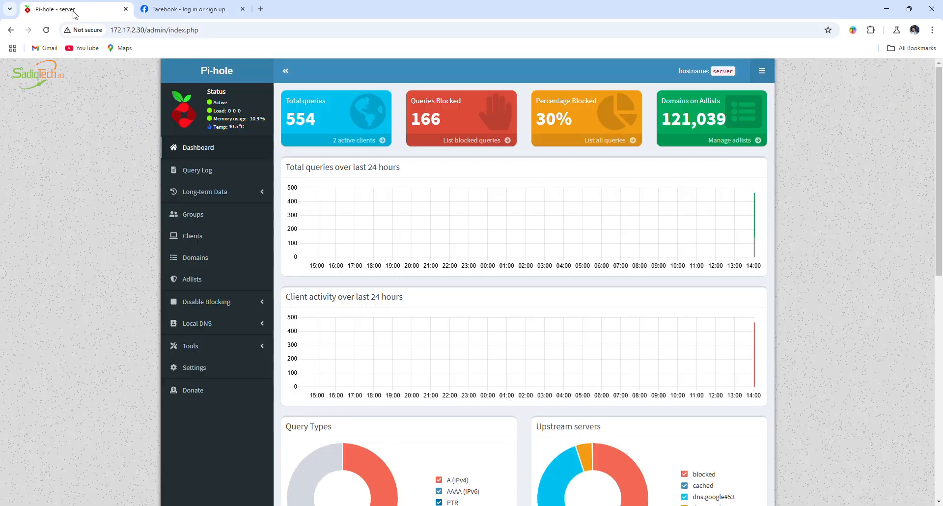
click(195, 262)
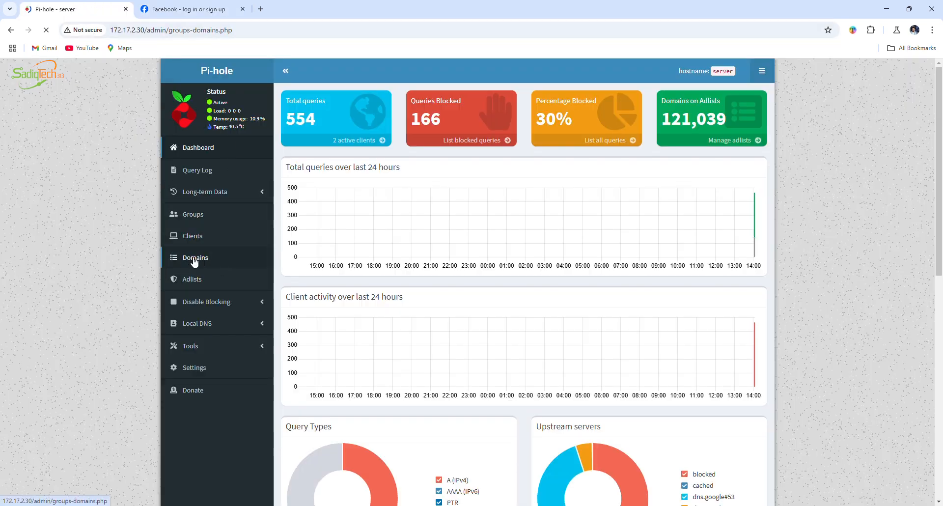
click(413, 216)
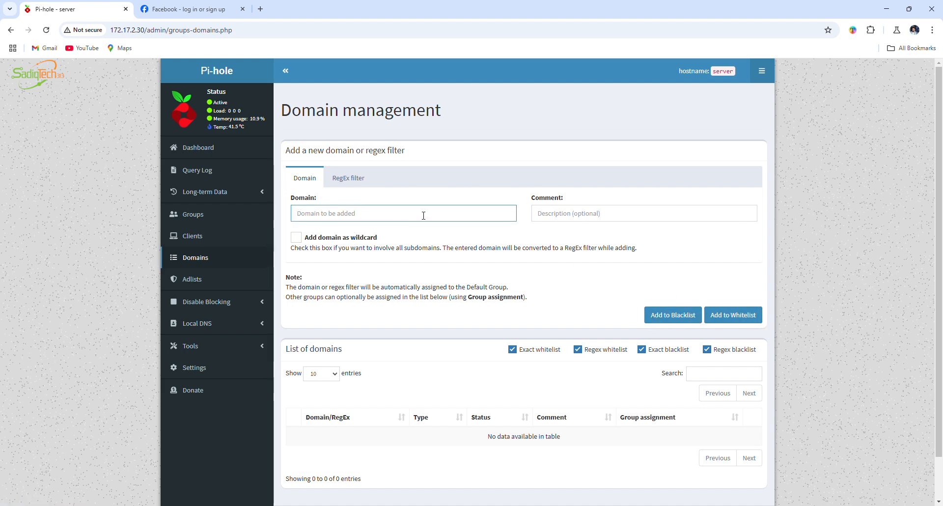
text(ww)
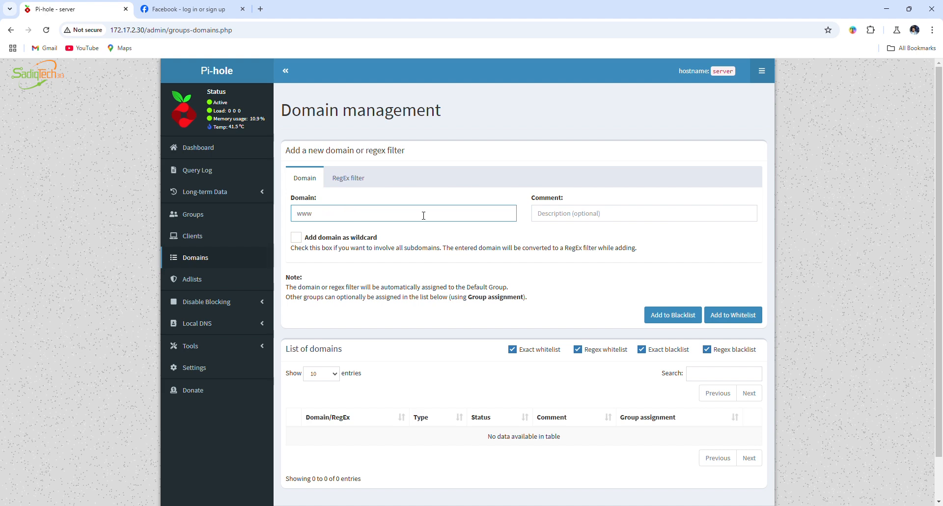
text(..faceebook.com)
Give the domain the comment "block facebook to all users" and add it to the blacklist
click(575, 213)
text(b)
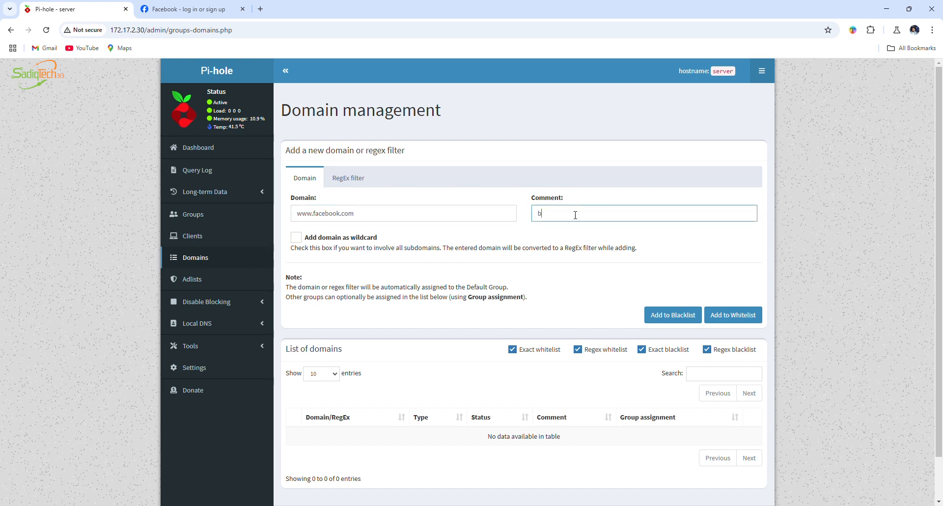
text(lock facebook to all users)
click(680, 317)
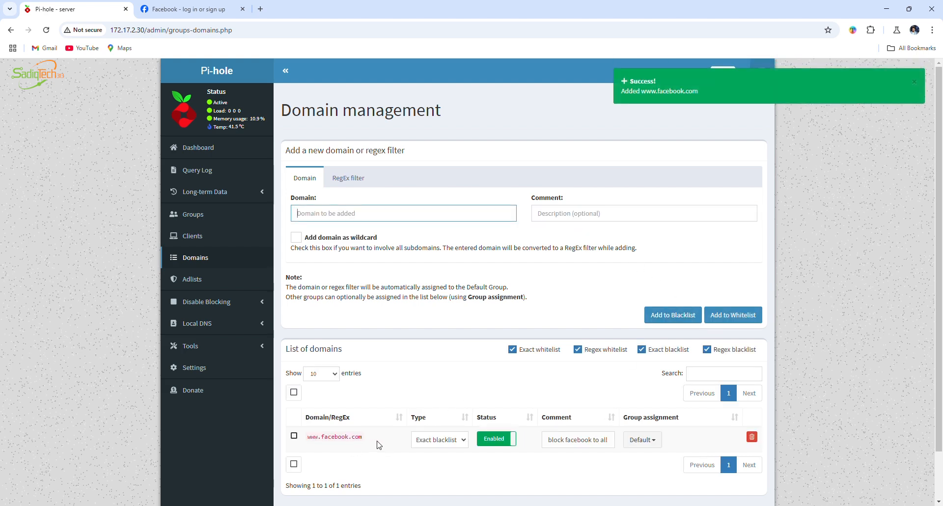
click(242, 9)
key(ctrl+t)
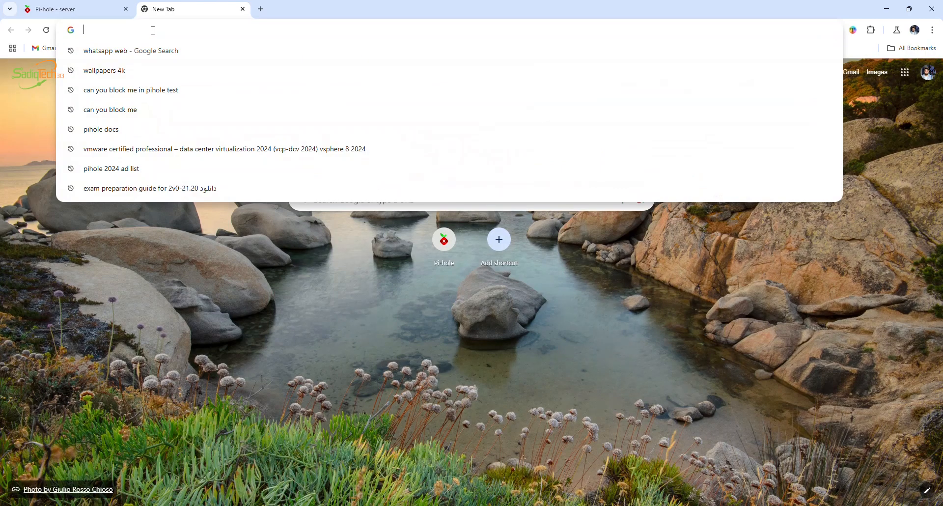
text(www.facebook.com)
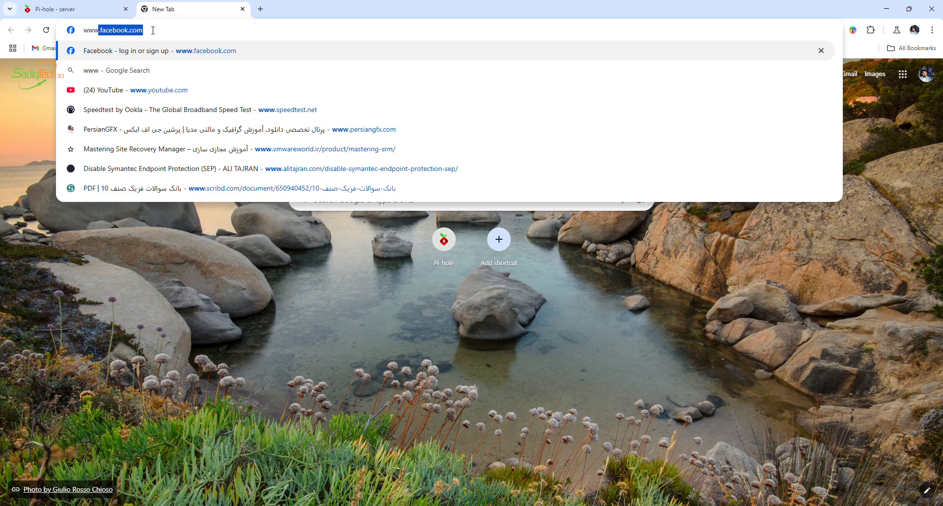
key(Right)
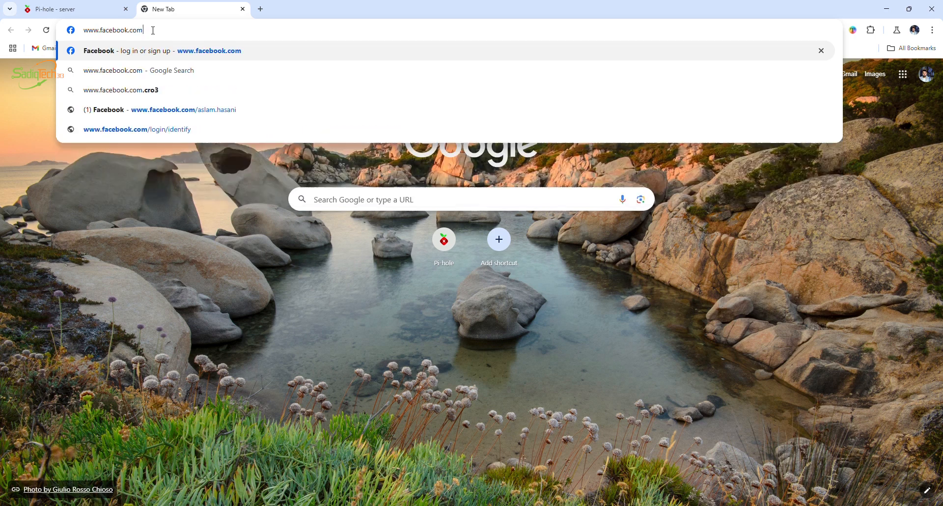
key(Return)
drag(400, 248, 290, 180)
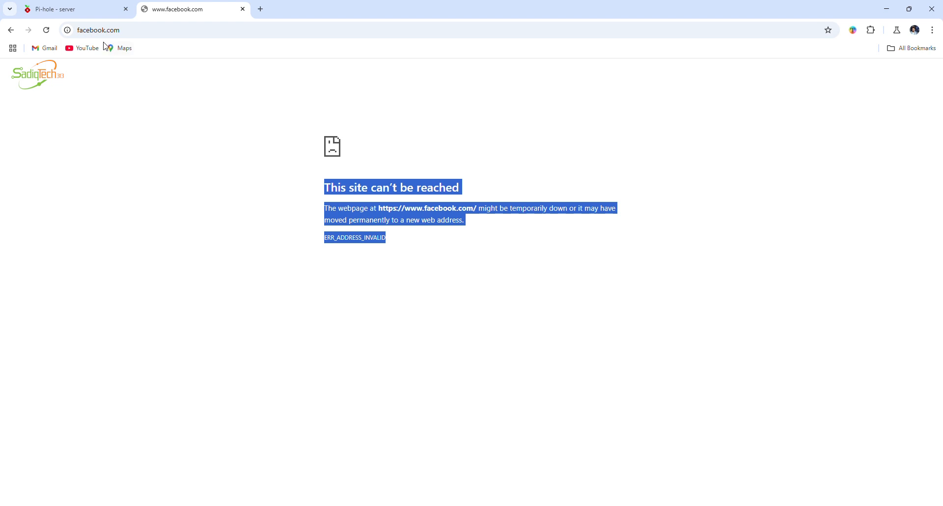
click(242, 10)
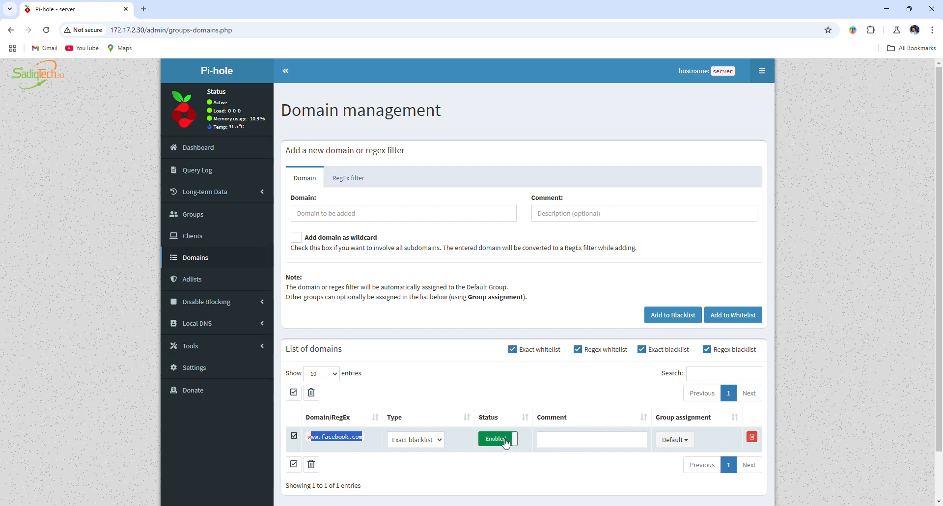
click(433, 444)
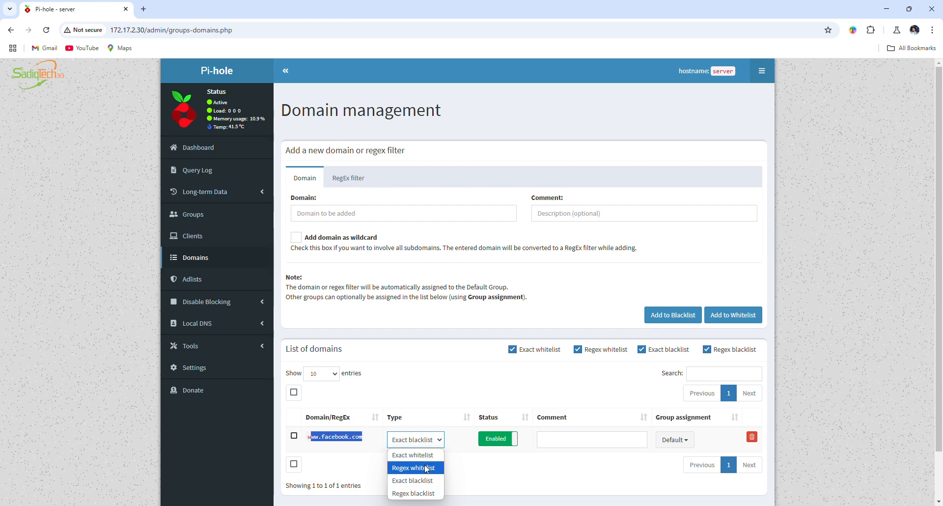
click(431, 444)
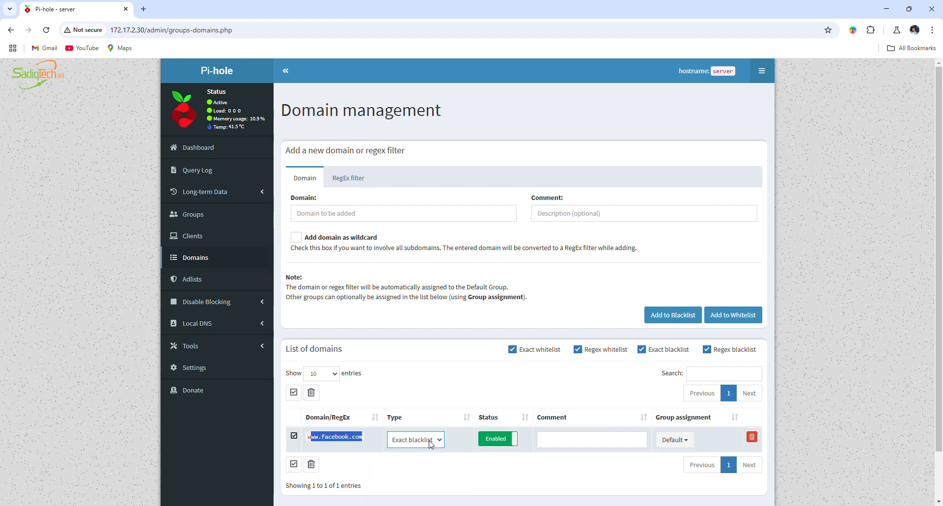
click(751, 436)
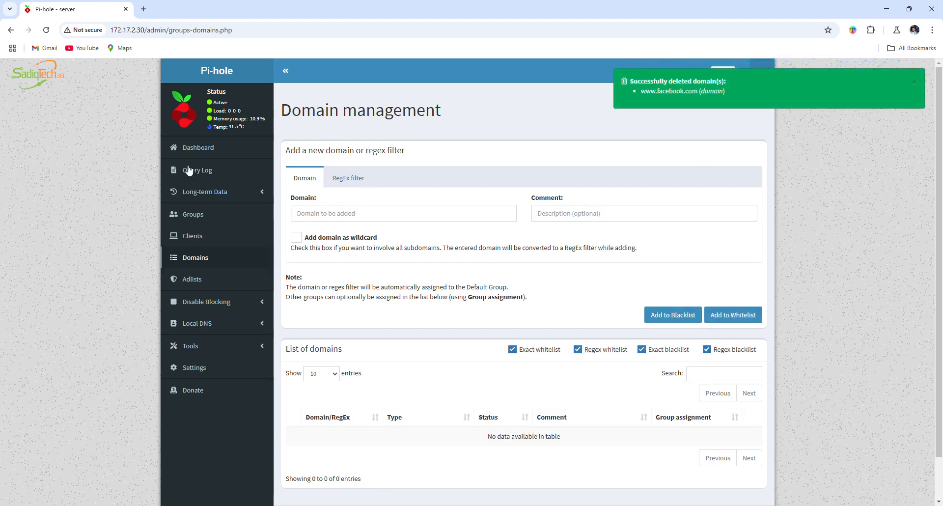
click(51, 34)
click(331, 214)
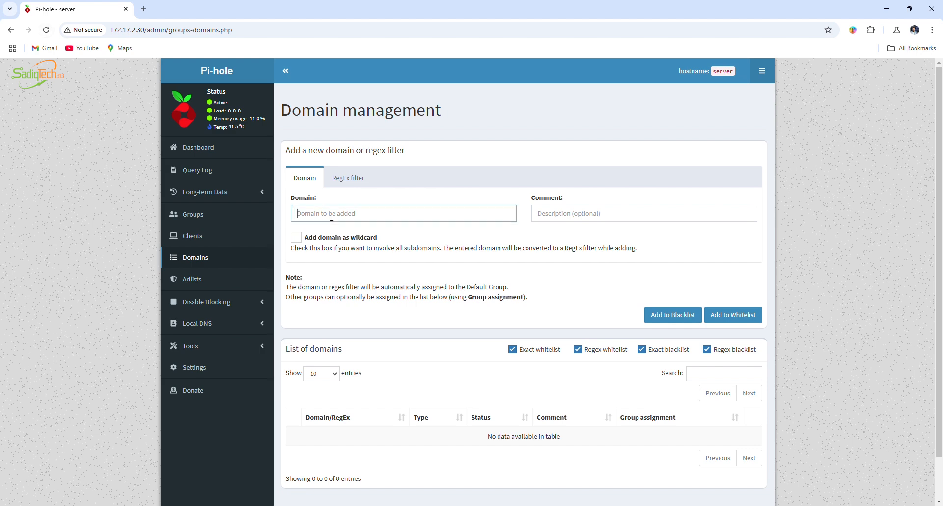
text(www.facebook.com)
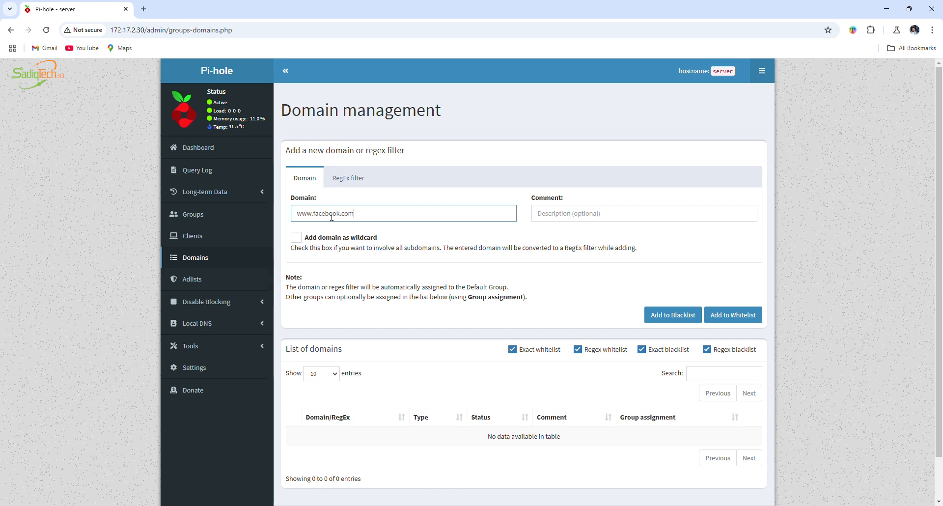
click(748, 317)
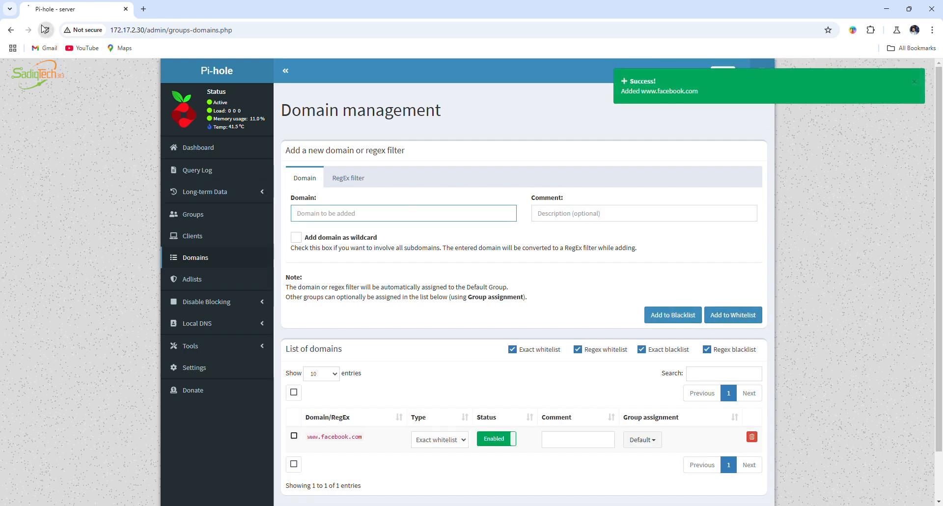
click(143, 10)
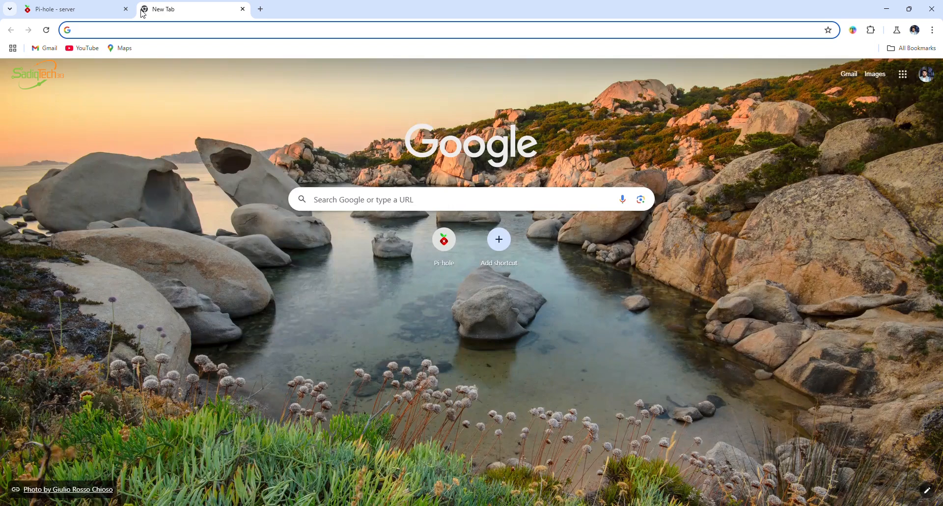
text(www.facebook.com)
key(Return)
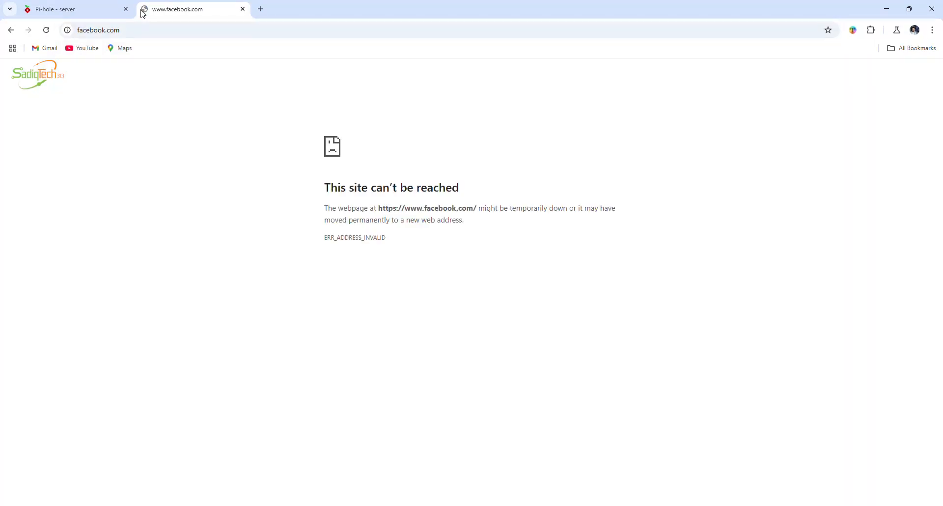
drag(278, 193, 377, 270)
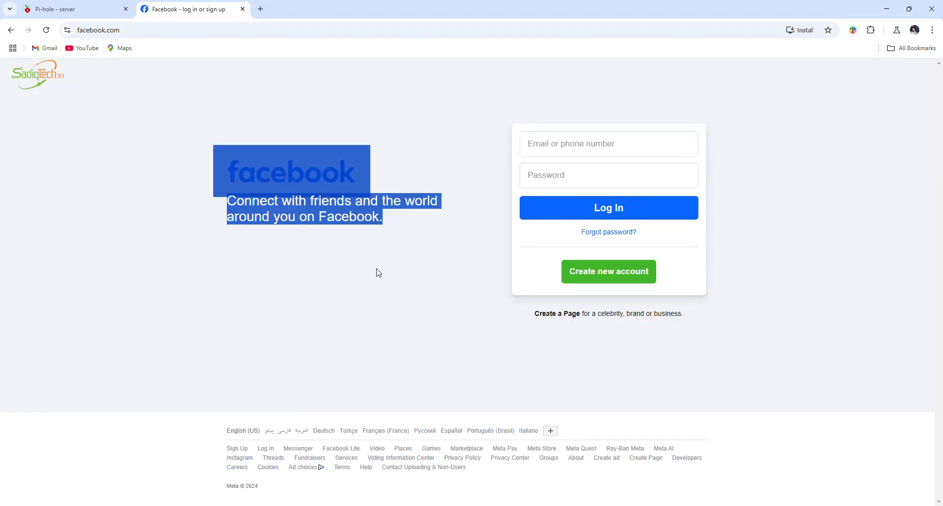
click(380, 264)
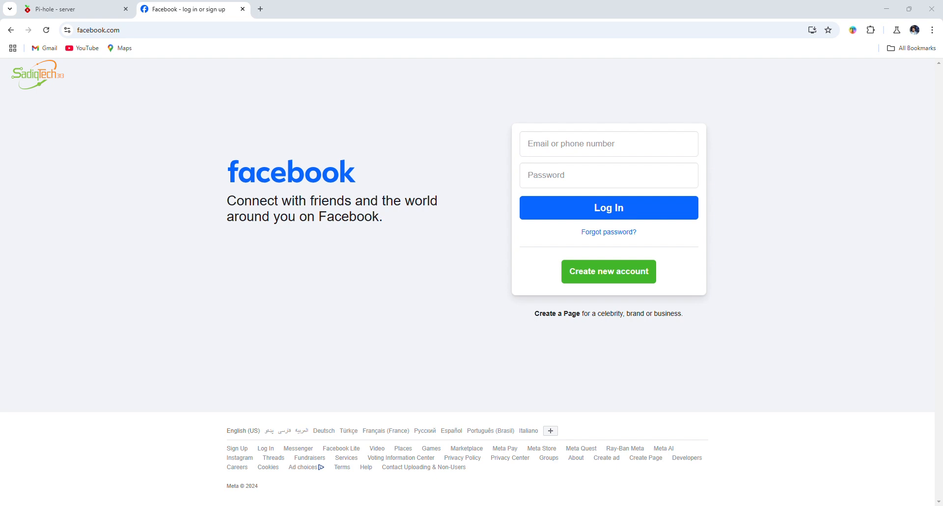
Flush the DNS resolver cache in the administrator Command Prompt with ipconfig /flushdns
drag(0, 224, 406, 161)
click(406, 214)
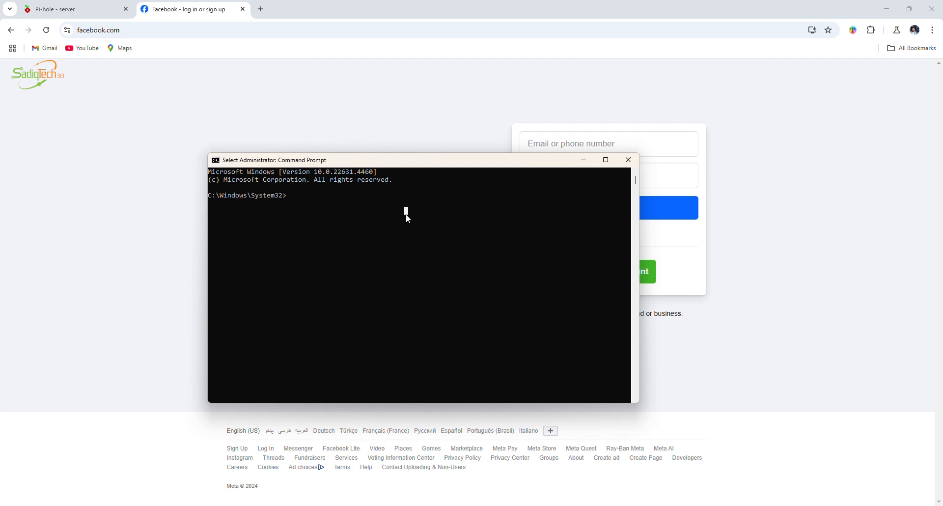
text(ipconf)
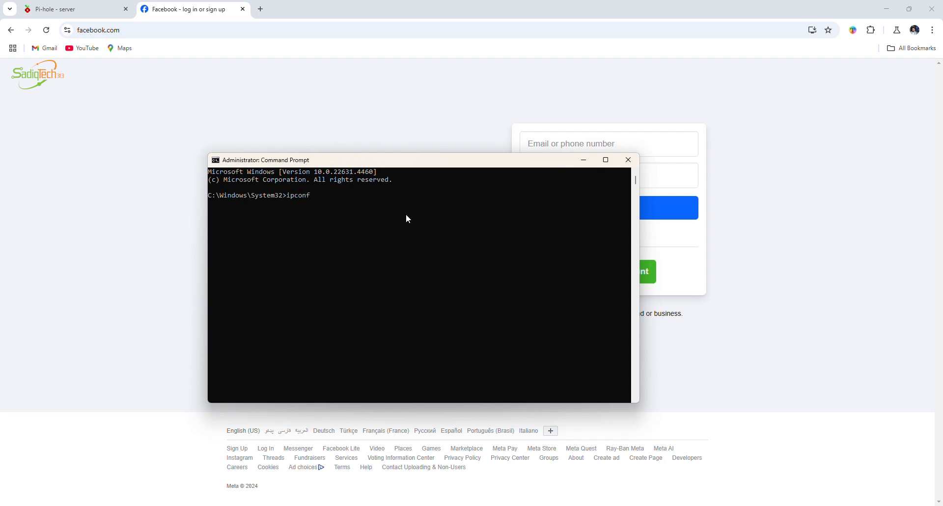
text(ig /flushdns)
key(Return)
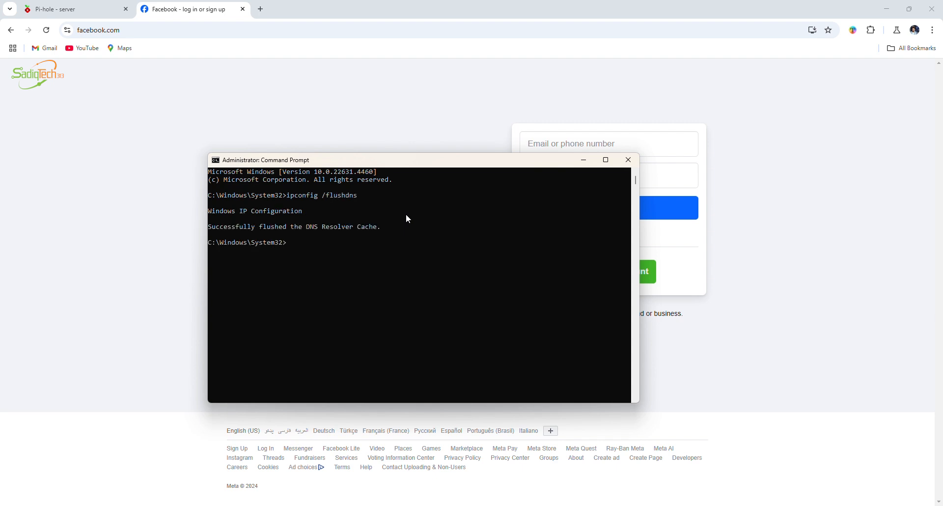
Close the Command Prompt and reload the Facebook page to test access with the flushed DNS cache
drag(334, 237, 209, 200)
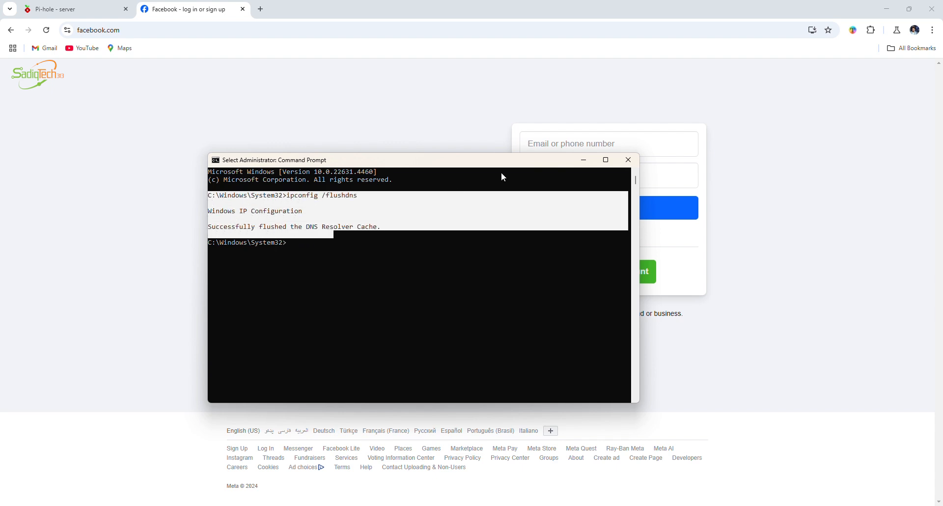
click(275, 235)
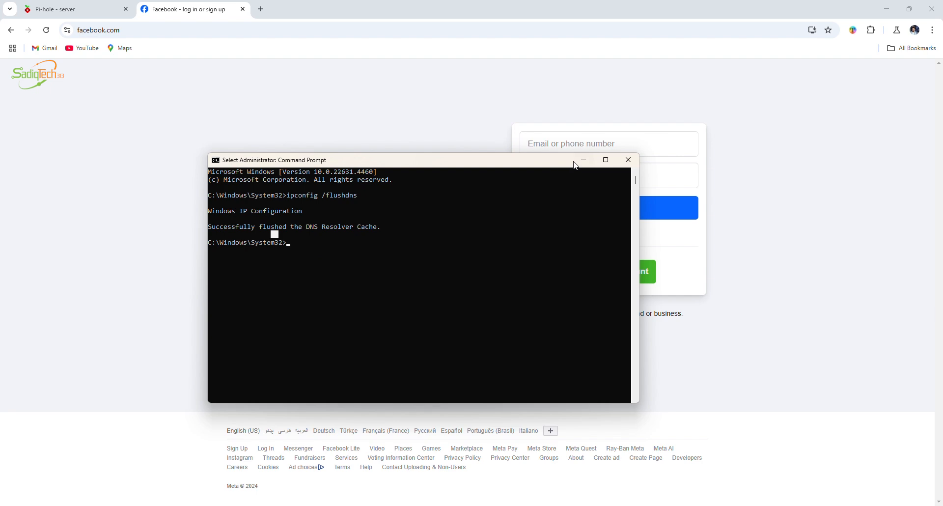
click(628, 160)
click(51, 36)
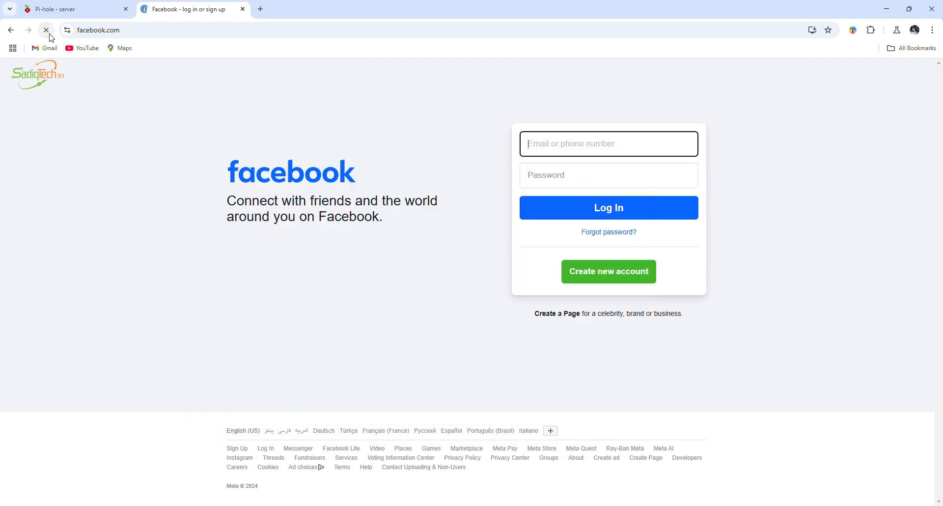
click(59, 9)
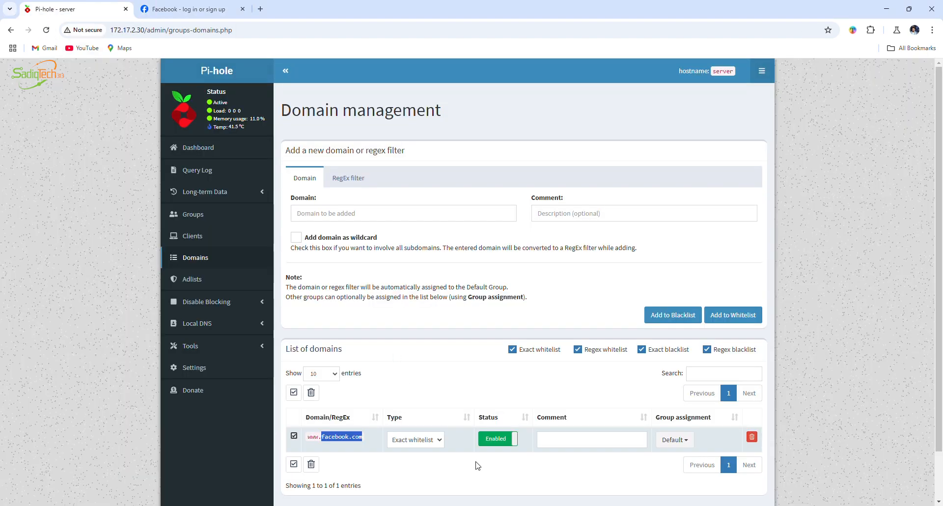
click(753, 437)
click(187, 9)
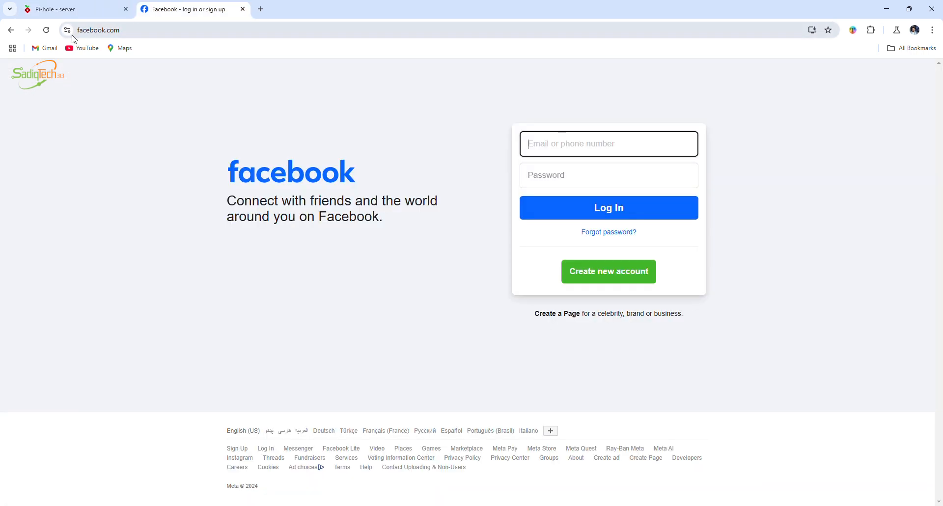
click(46, 30)
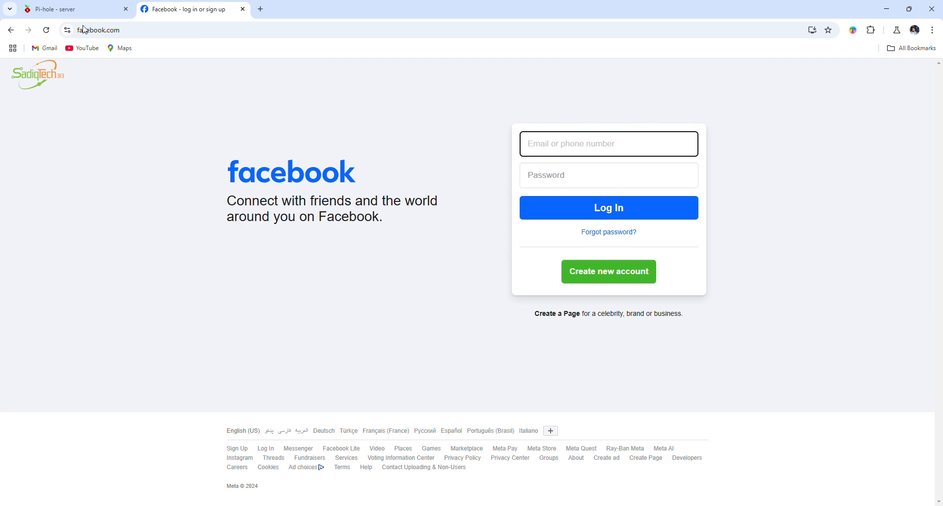
Open Pi-hole's adlist management page, and search Google for "pihole 2024 ad list" in a new tab replacing the Facebook one
click(74, 9)
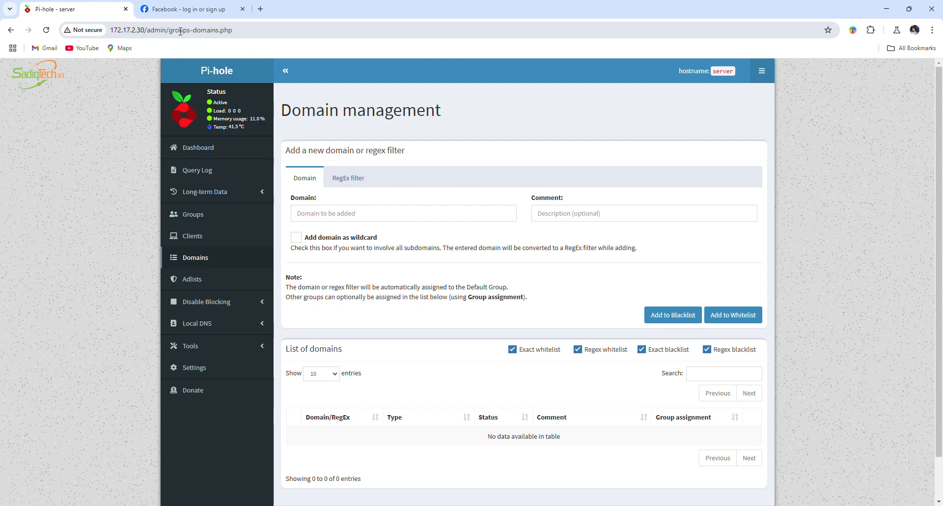
click(212, 285)
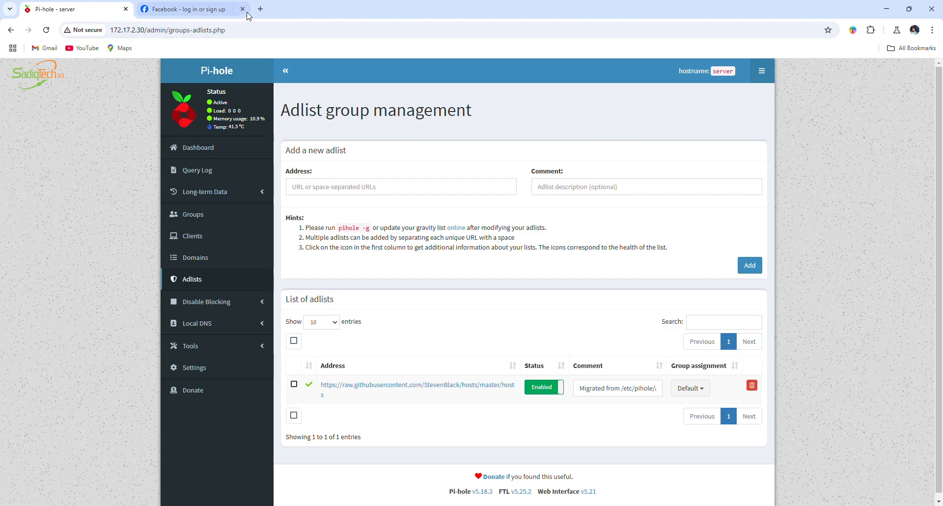
click(149, 16)
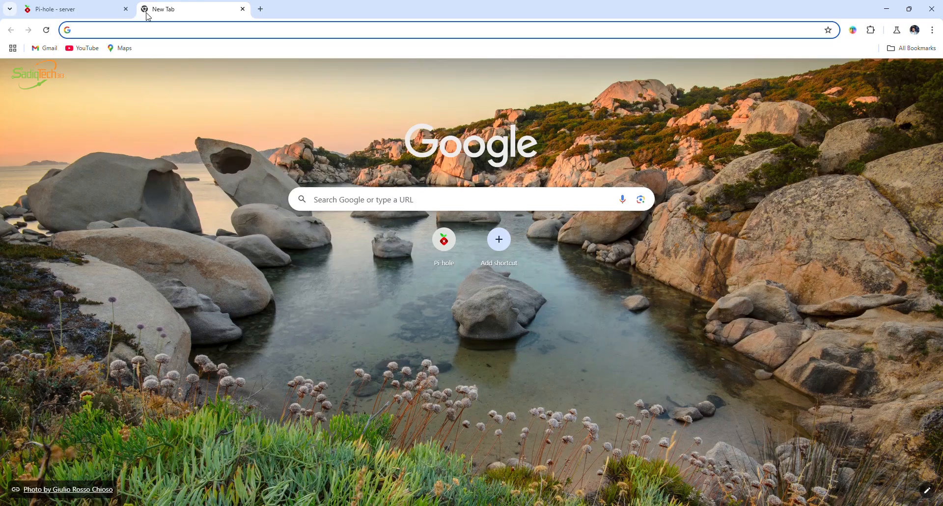
text(ph)
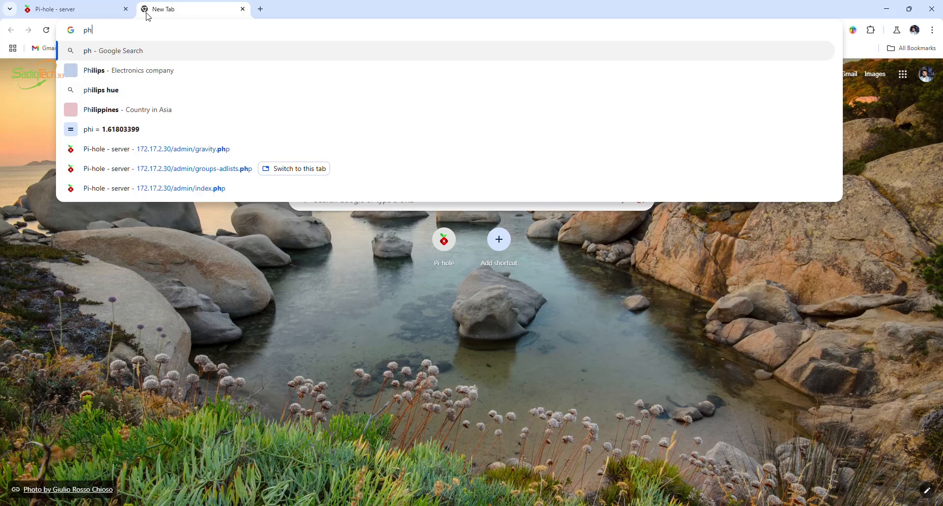
key(BackSpace)
text(ihole docs)
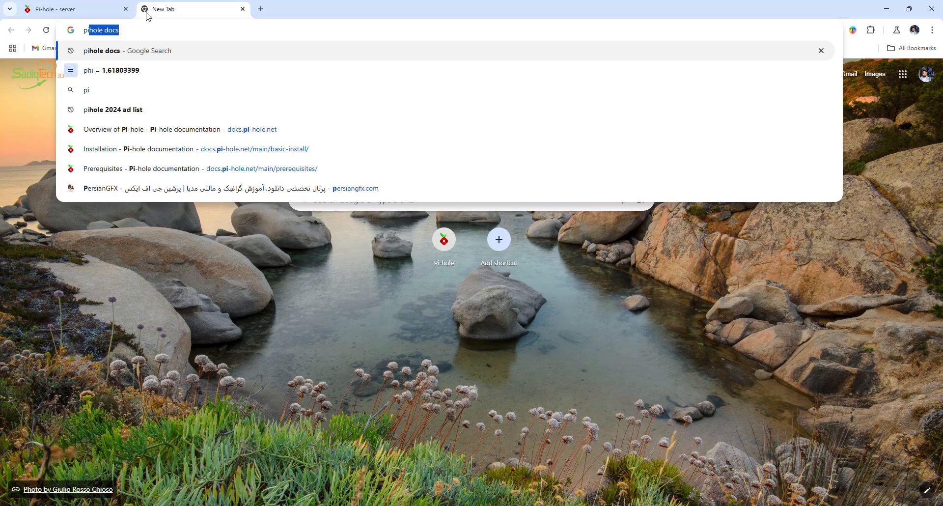
key(Right)
key(BackSpace)
key(BackSpace)
key(BackSpace)
key(BackSpace)
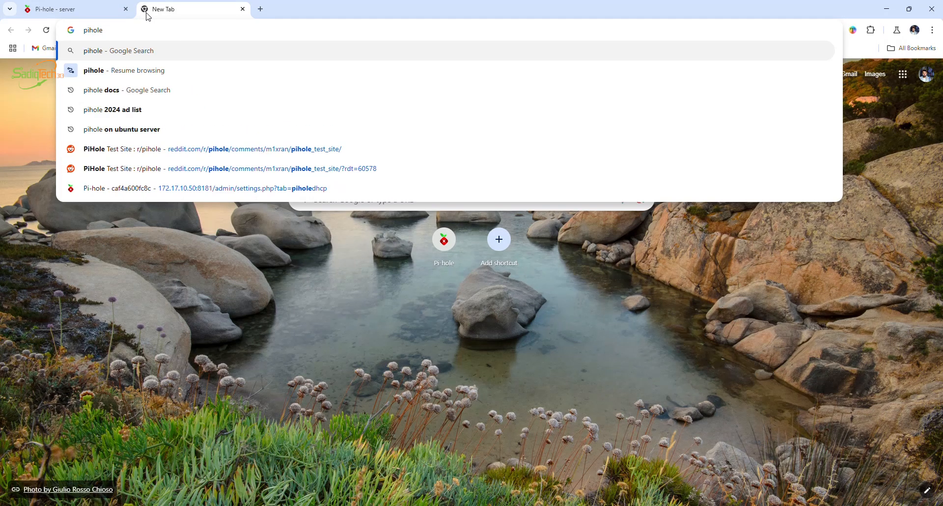
text(2024)
key(Right)
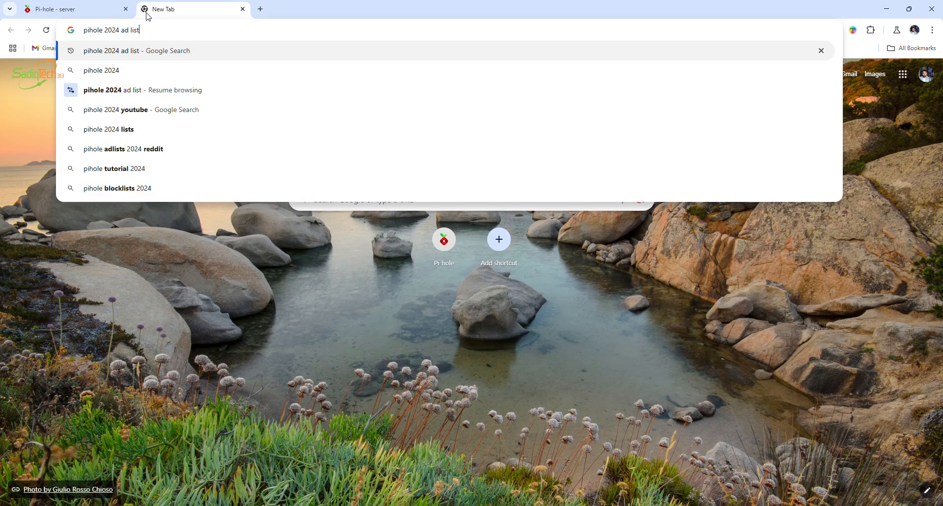
key(Return)
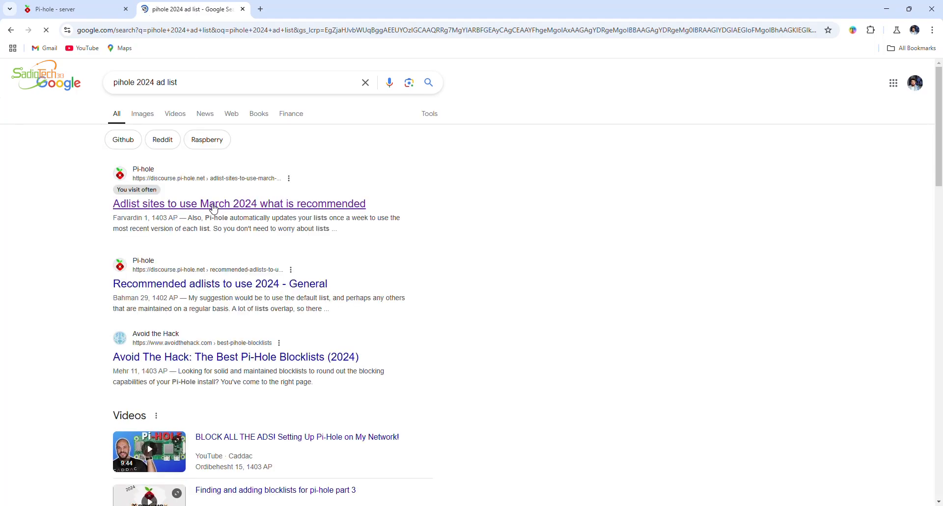
click(214, 206)
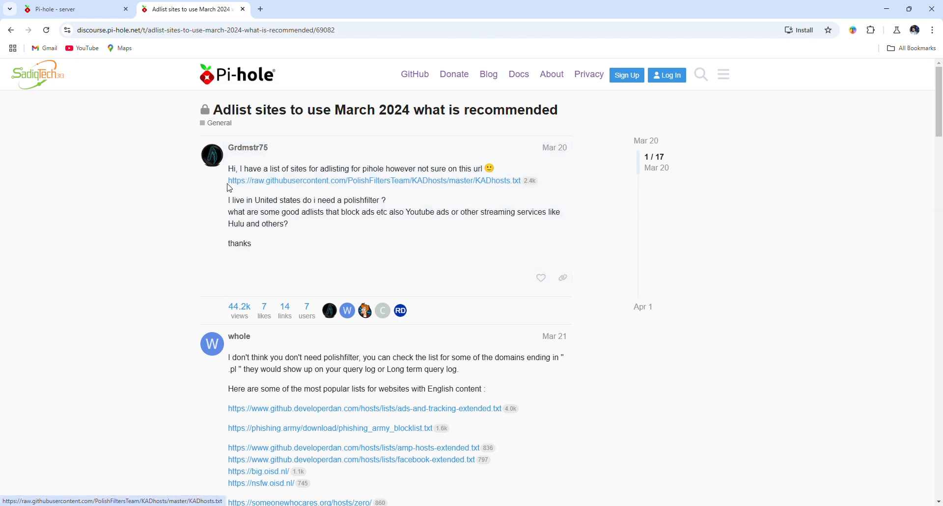
drag(229, 181, 524, 190)
key(ctrl+c)
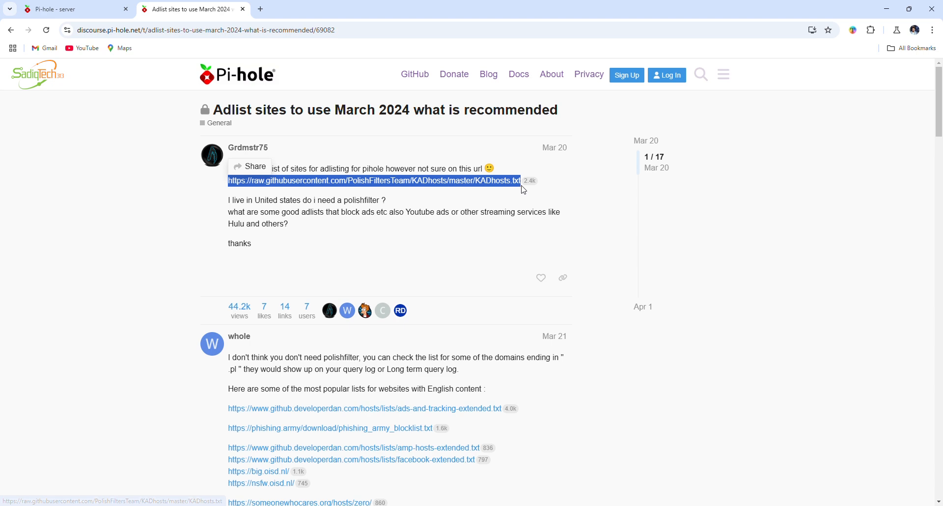
click(74, 10)
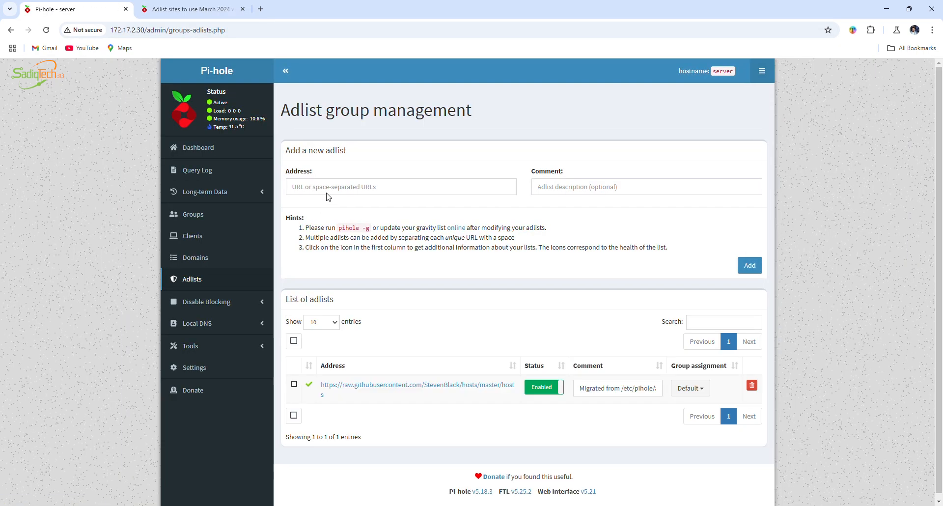
click(332, 186)
key(ctrl+v)
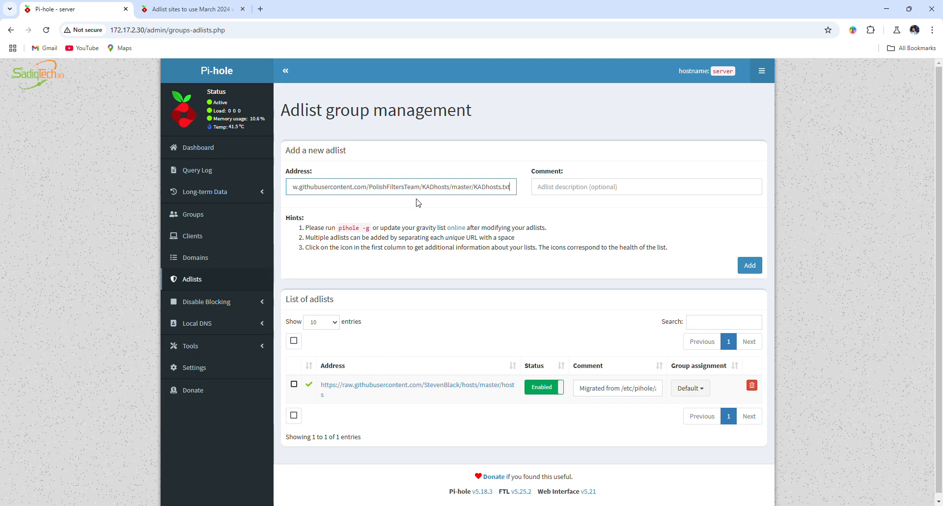
click(551, 192)
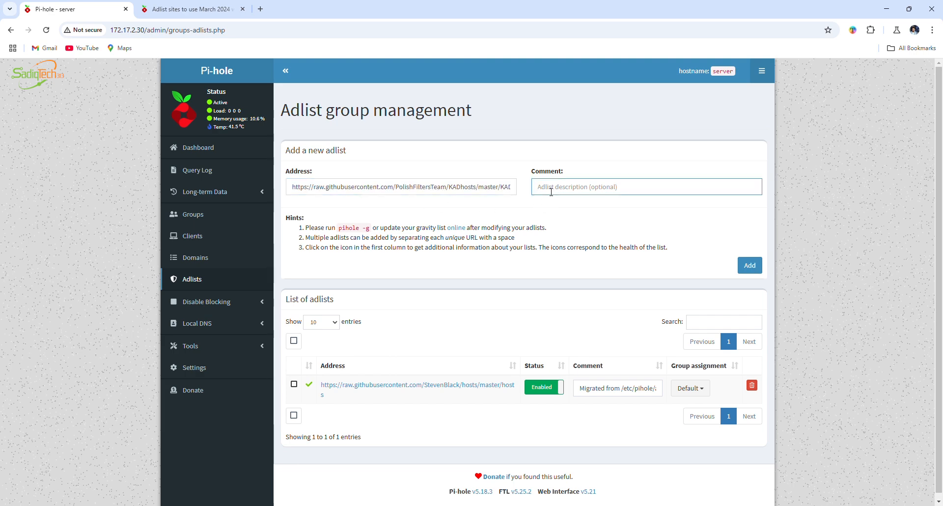
text(ads)
click(761, 262)
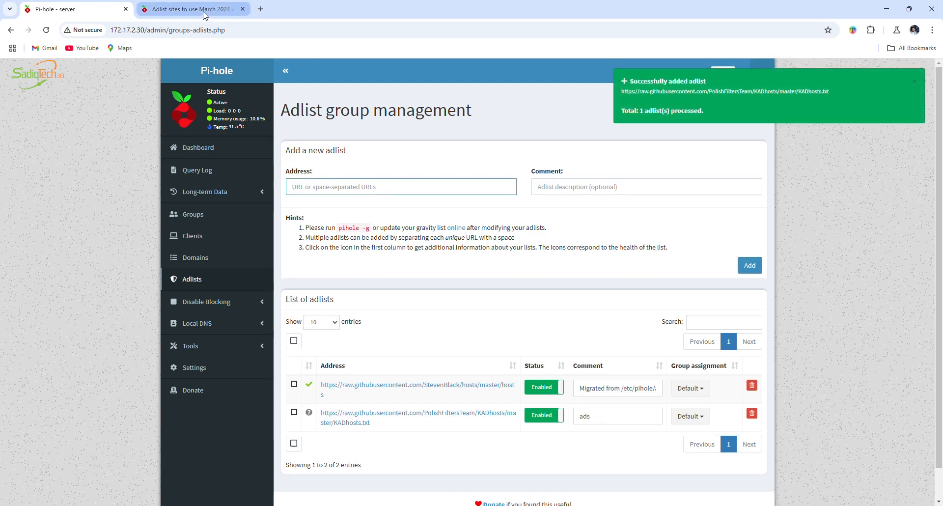
click(202, 10)
drag(200, 413, 501, 418)
click(196, 404)
click(211, 407)
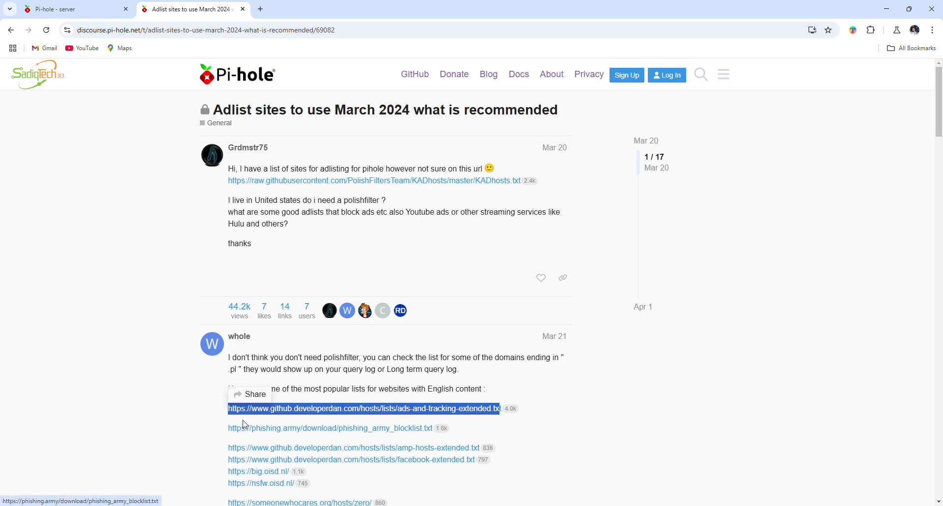
drag(212, 412, 501, 415)
key(ctrl+c)
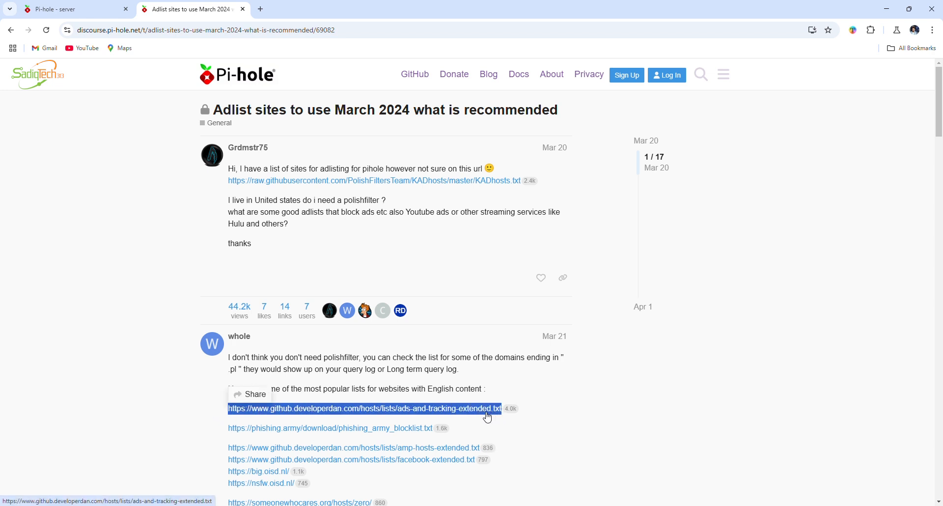
click(73, 9)
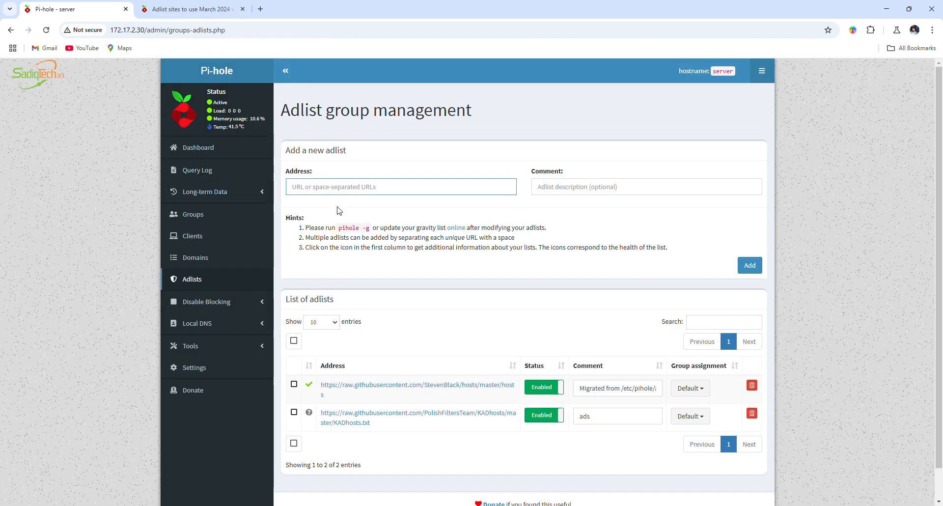
key(ctrl+v)
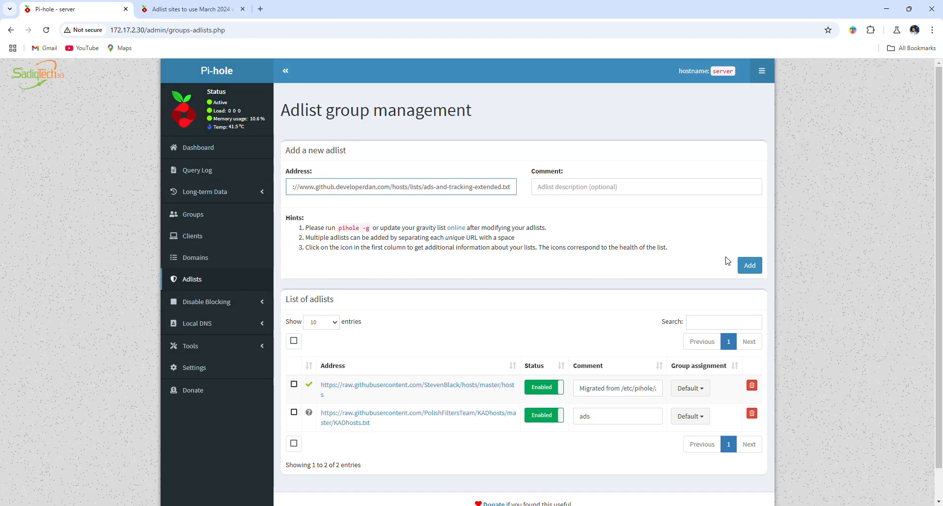
click(750, 266)
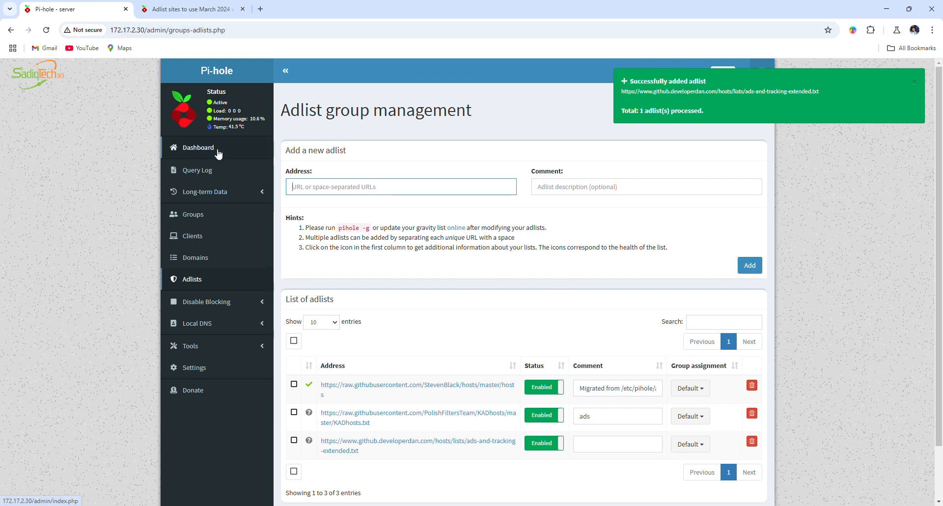
Check the Domains on Adlists figure on the dashboard and review the list of adlists
click(204, 147)
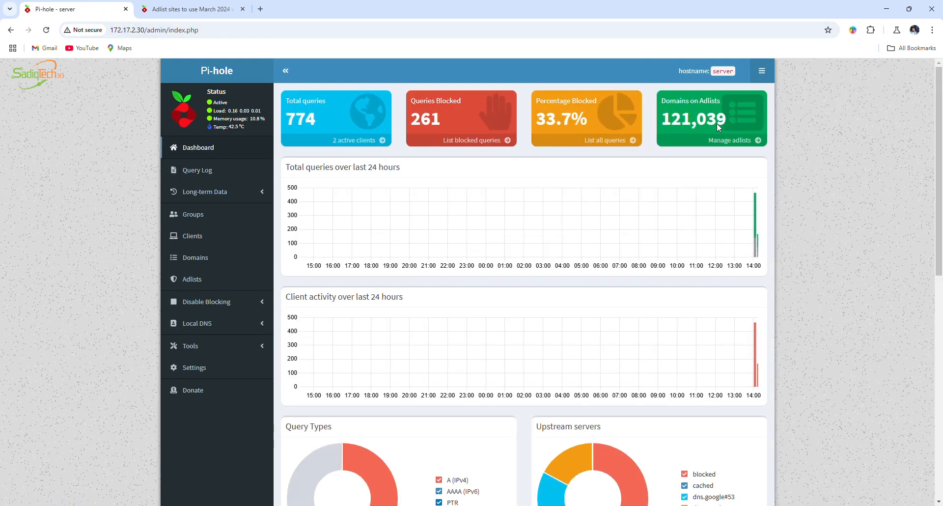
mouse_move(712, 124)
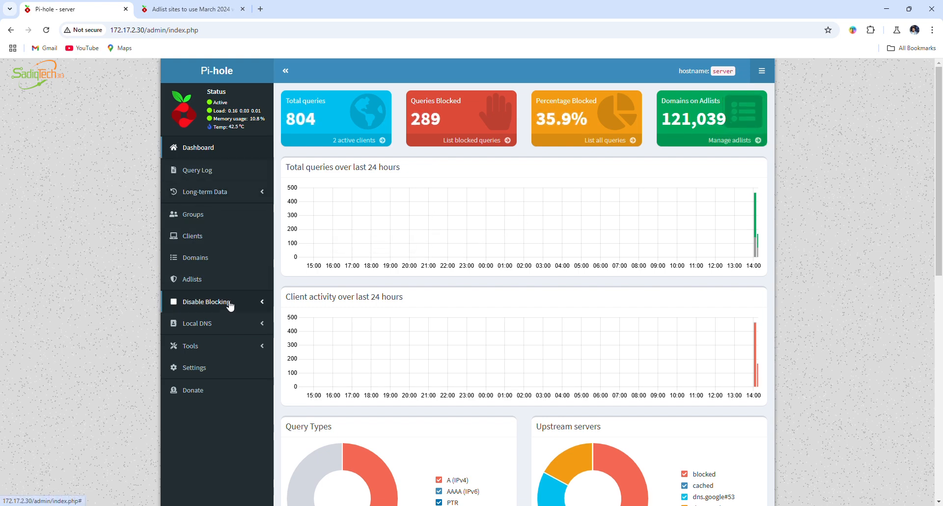
click(227, 284)
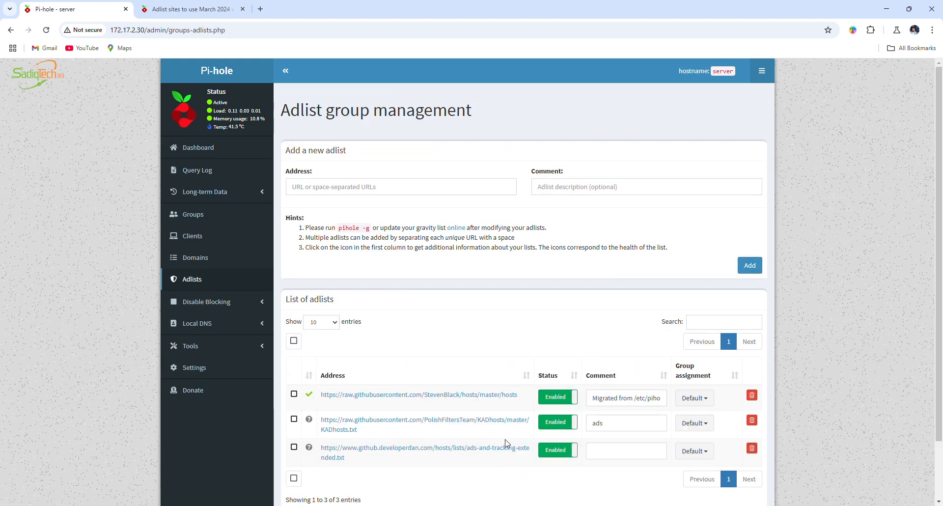
Run Update Gravity to rebuild the list of blocked domains from the added adlists
click(227, 366)
click(231, 302)
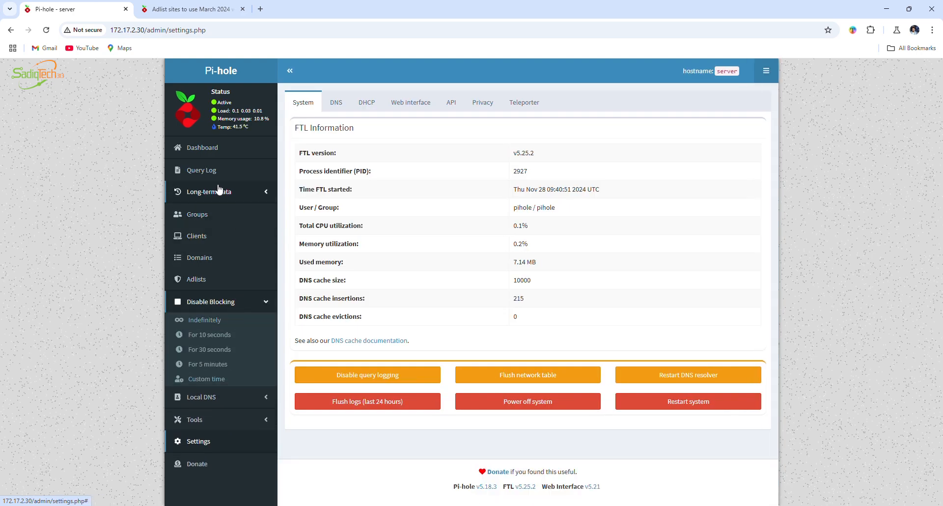
click(234, 418)
click(240, 376)
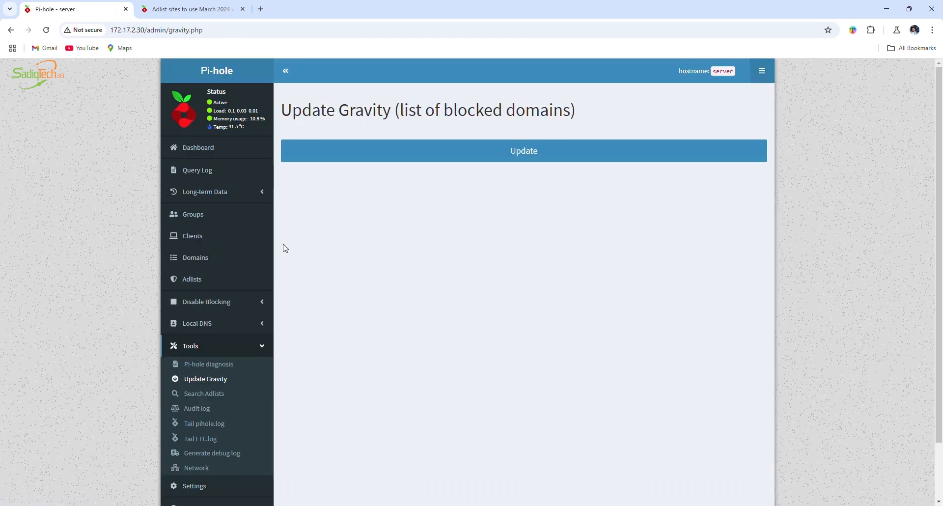
click(474, 158)
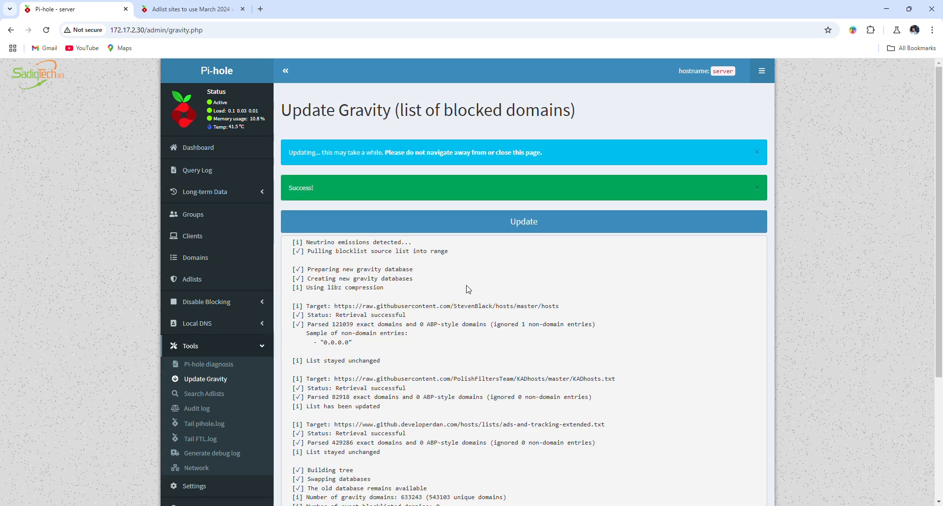
drag(318, 189, 299, 188)
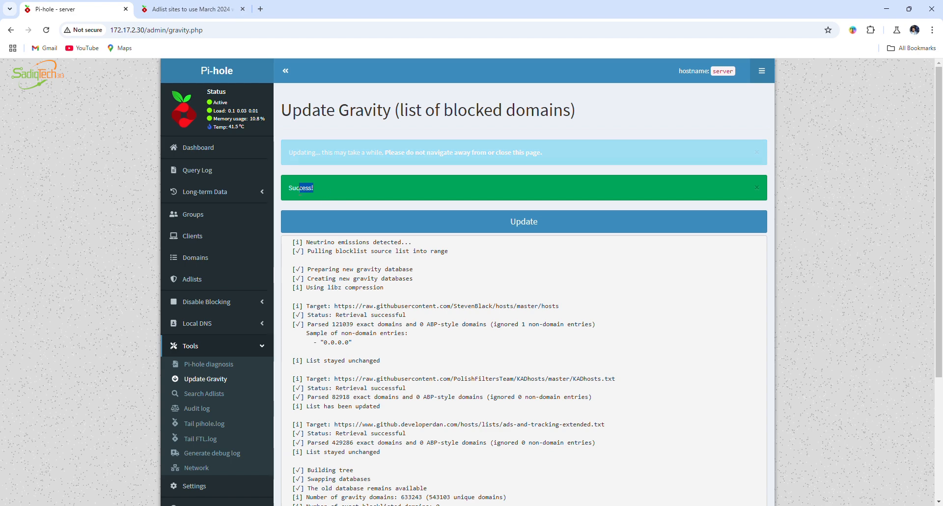
Check the dashboard's Domains on Adlists figure after the gravity update, and open an extra blank browser tab before returning to Pi-hole
click(199, 148)
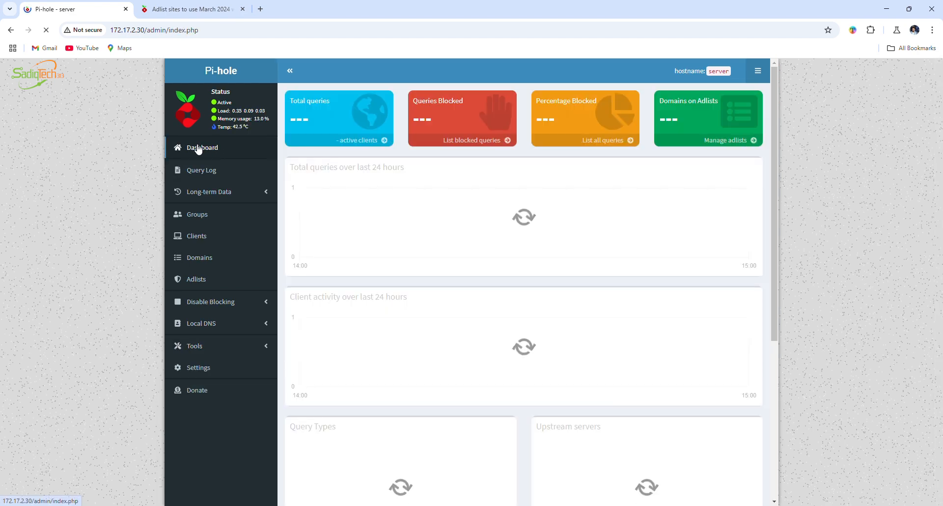
mouse_move(663, 126)
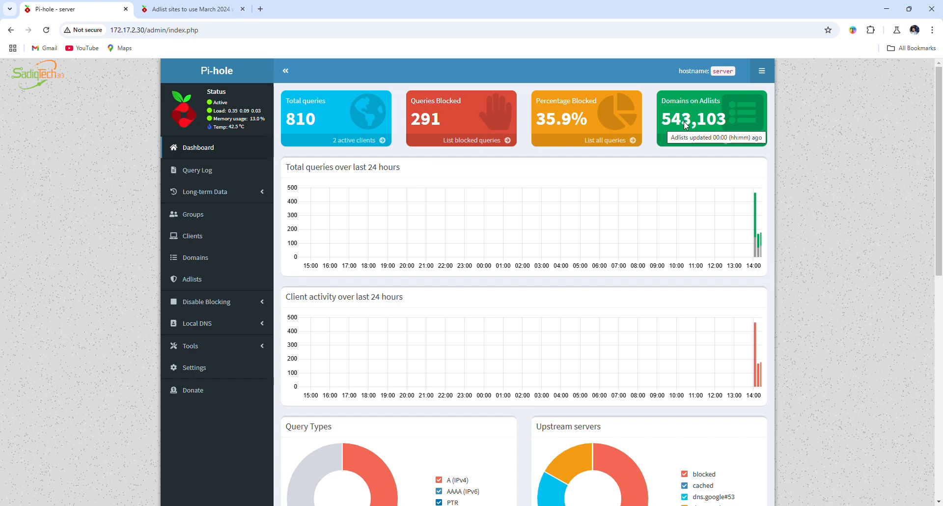
key(ctrl+t)
click(73, 8)
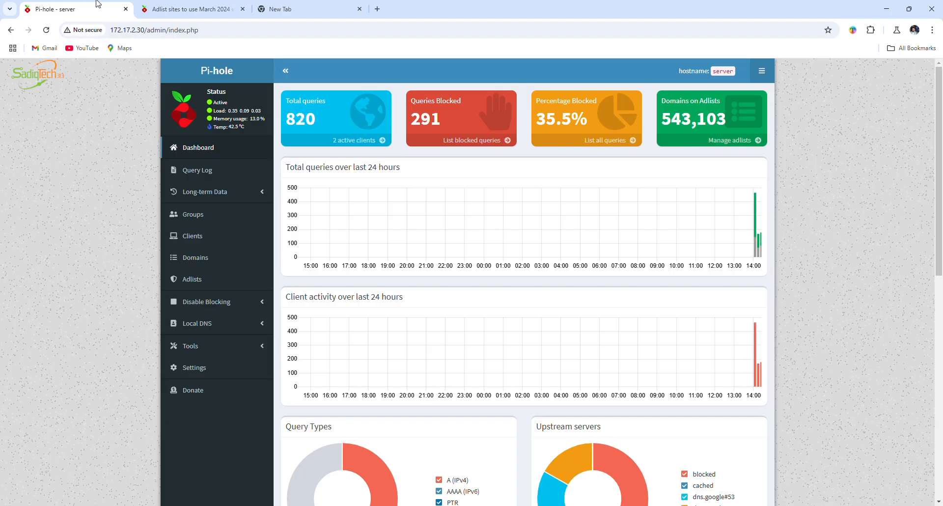
Load the Xibo server by its IP address 172.17.10.50 in the blank browser tab and highlight its address
click(276, 9)
click(199, 30)
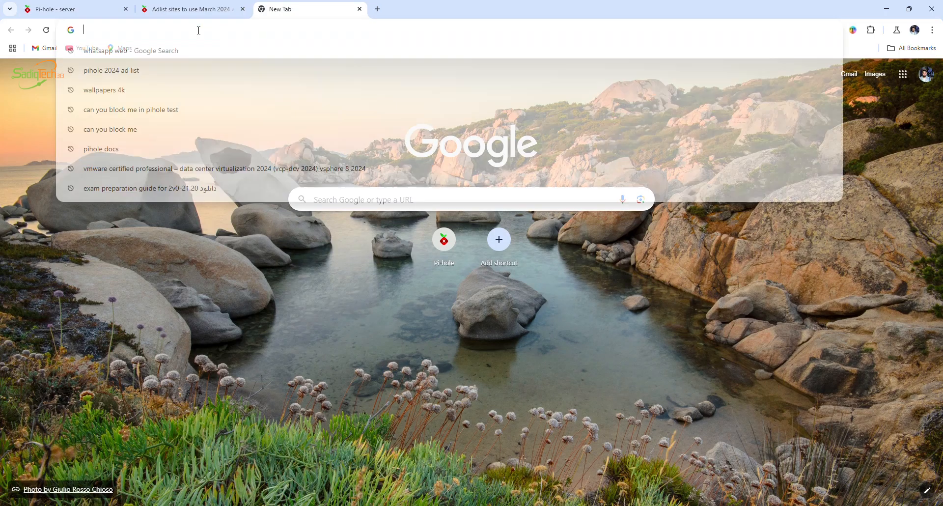
text(172.1)
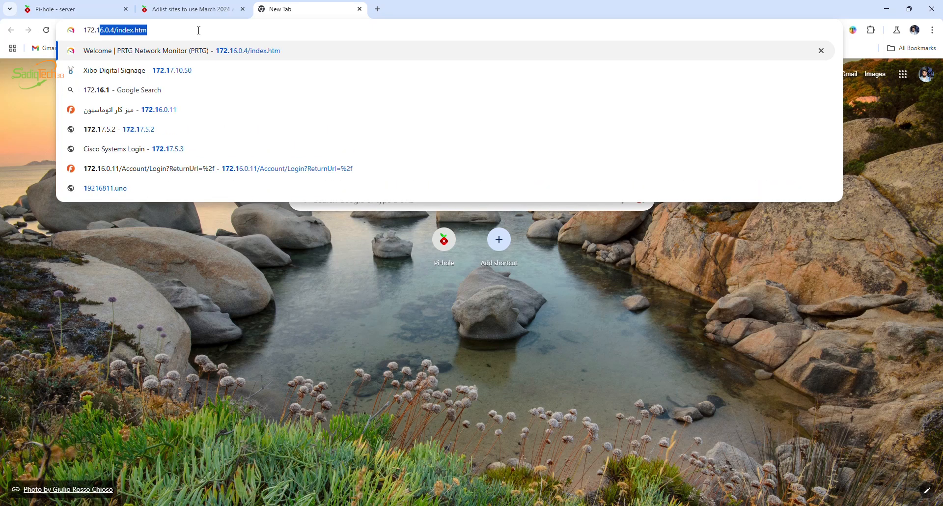
text(7)
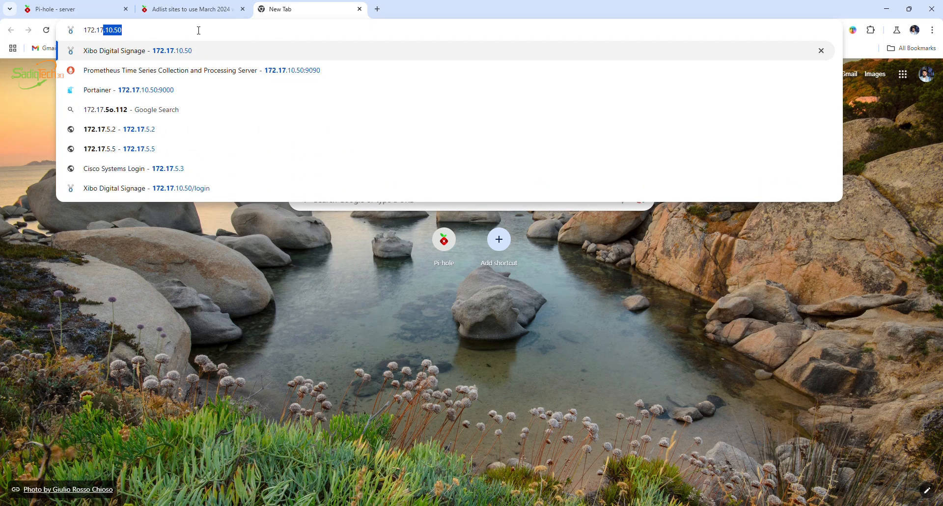
text(.10.50)
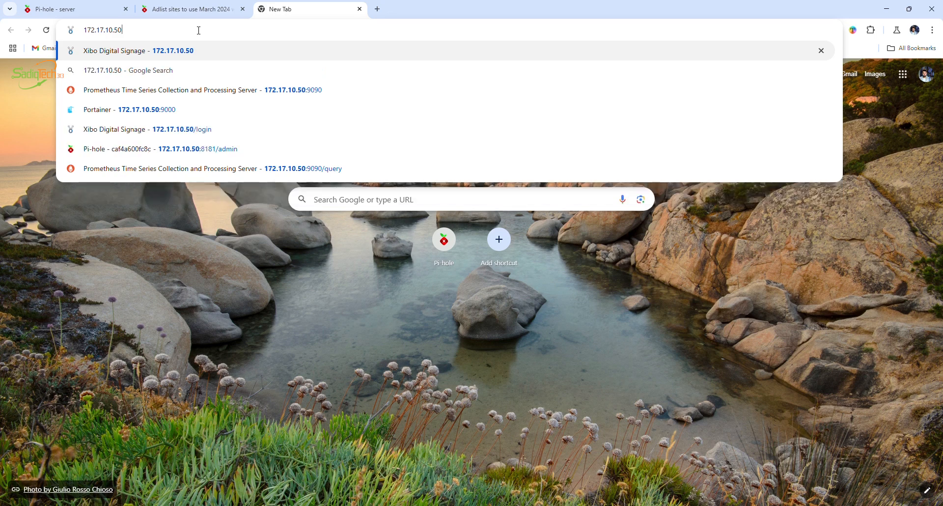
key(Return)
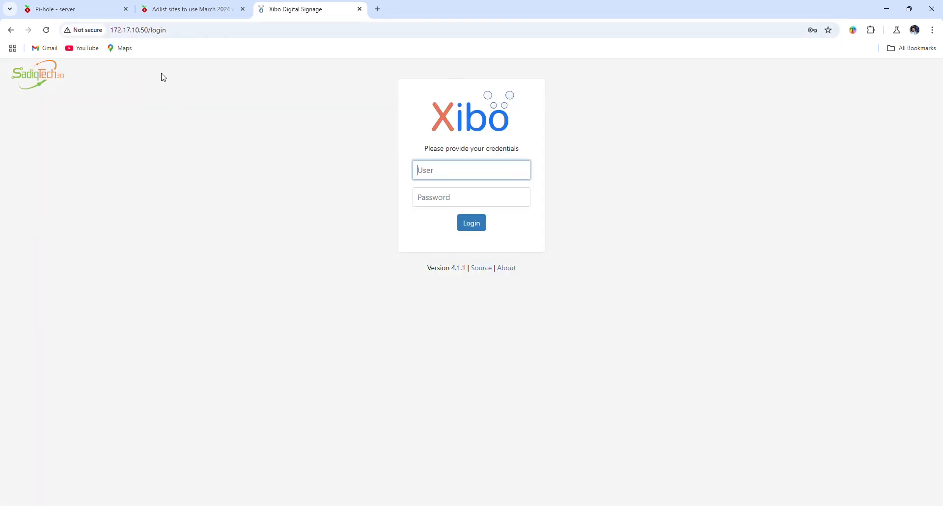
click(180, 32)
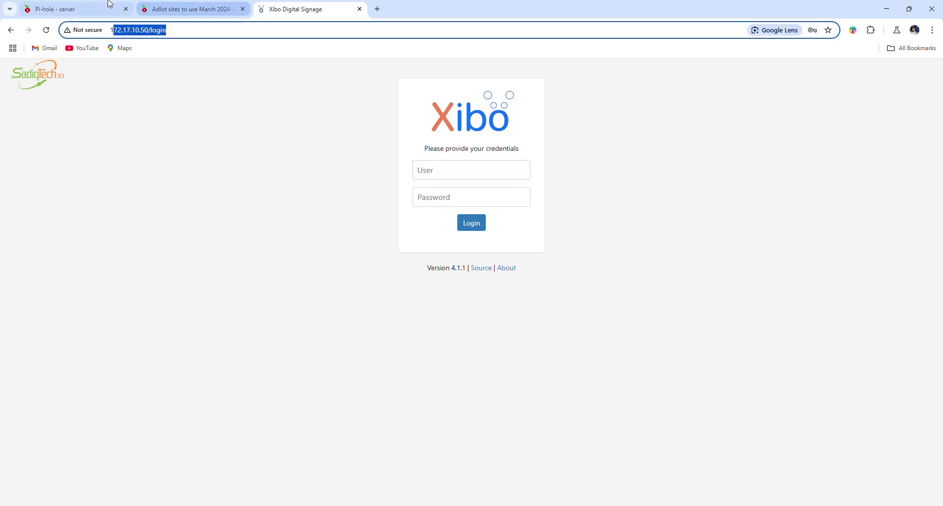
Add a local DNS record in Pi-hole that maps the domain xibo.local to the IP address 172.17.10.50
click(82, 6)
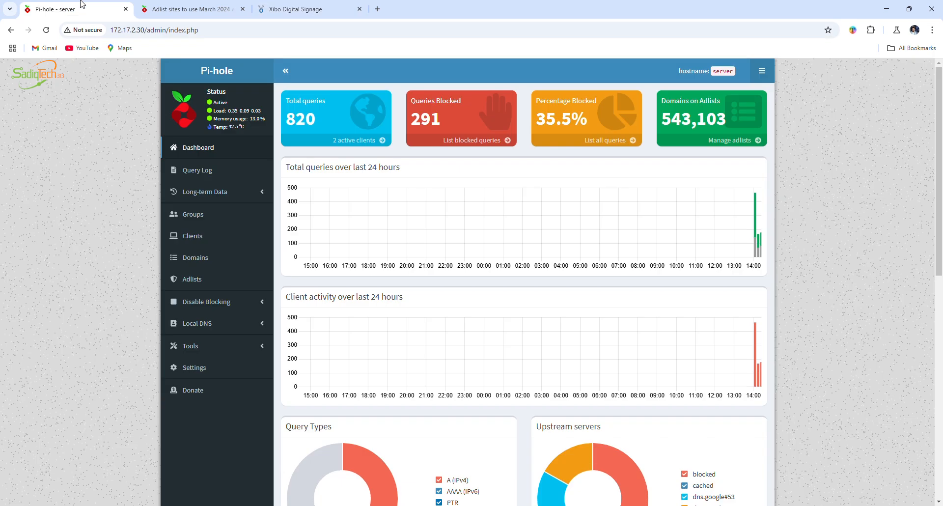
click(206, 324)
click(217, 342)
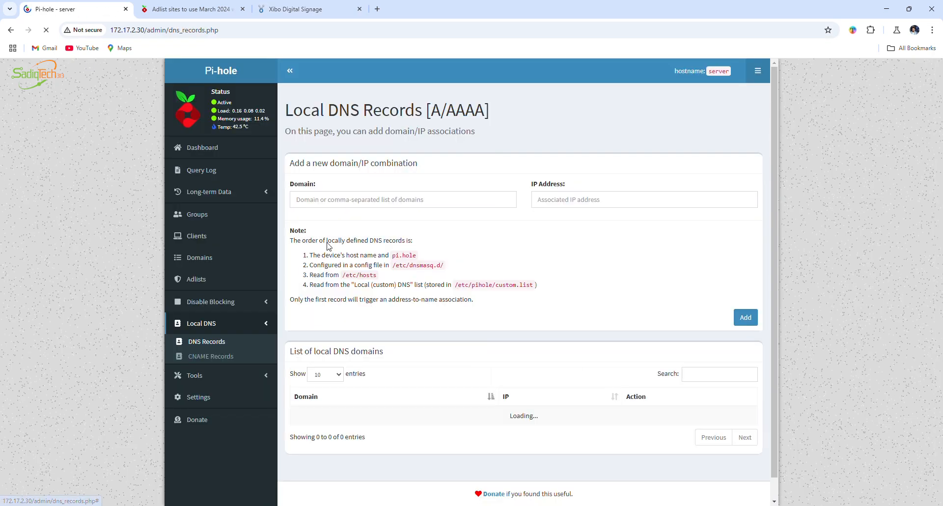
click(347, 200)
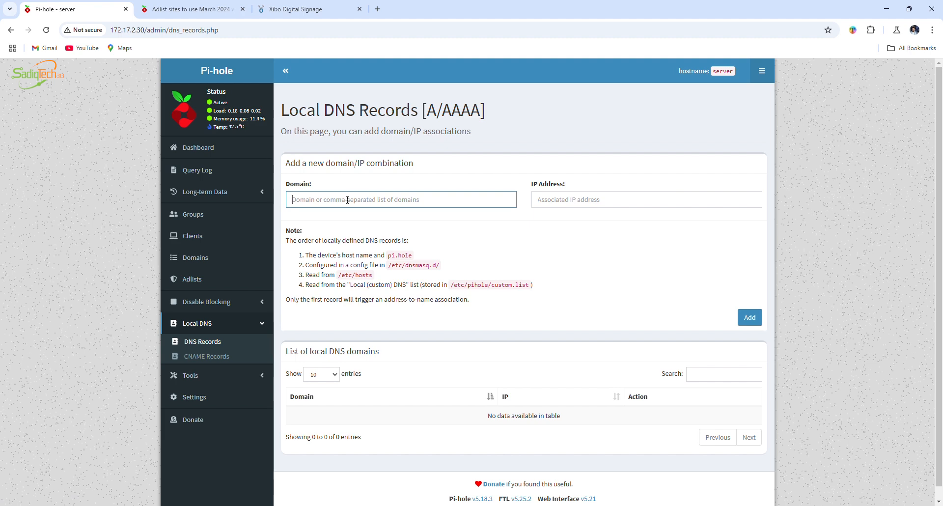
text(xibo.local)
click(563, 200)
text(172.17.10.50)
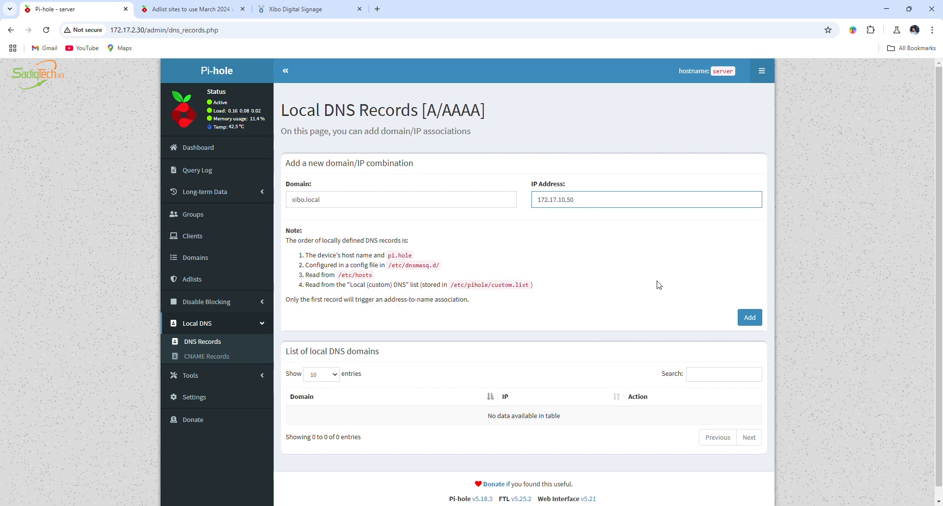
click(749, 317)
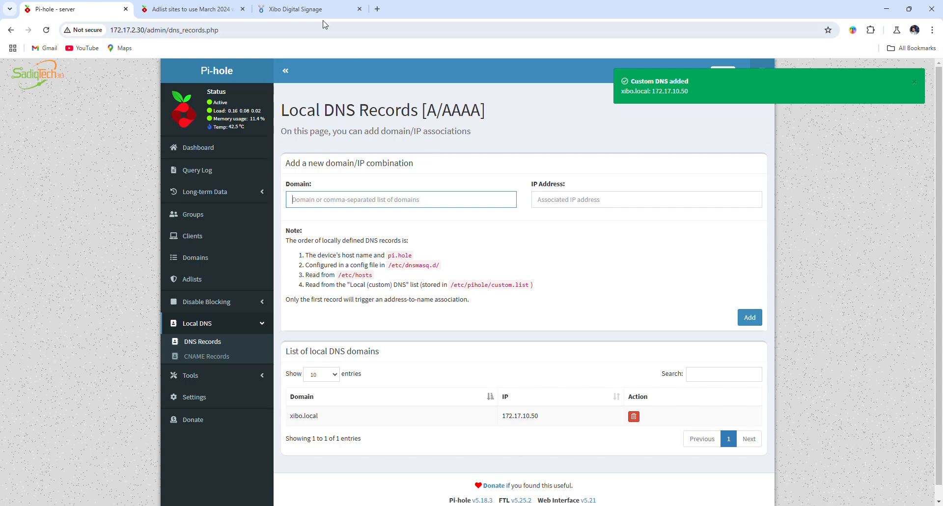
Replace the Xibo tab with a new one, load xibo.local to test the DNS record, and highlight the page's address
click(359, 9)
click(260, 9)
click(254, 29)
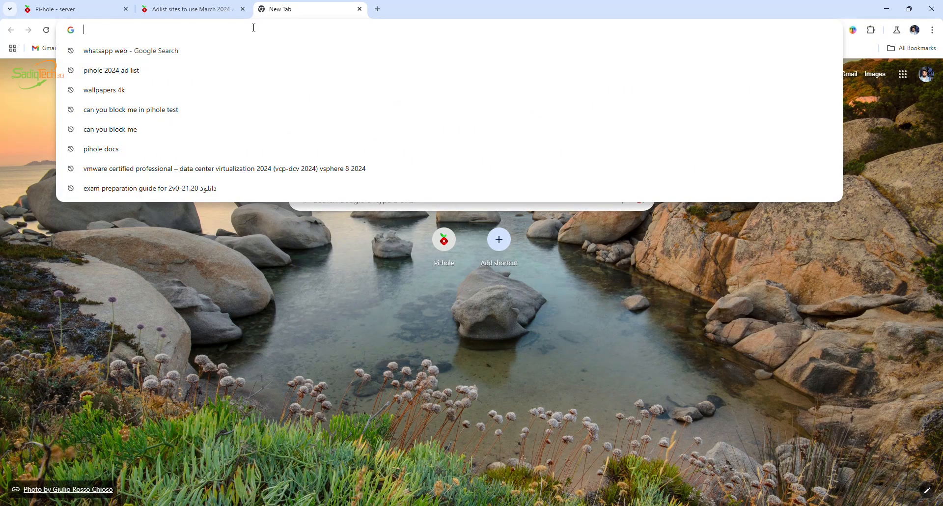
text(xibo.)
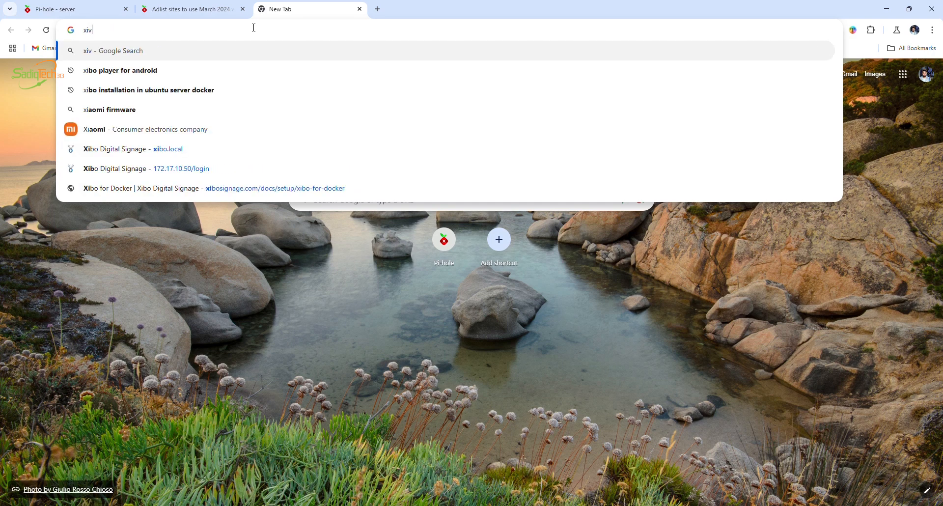
text(local)
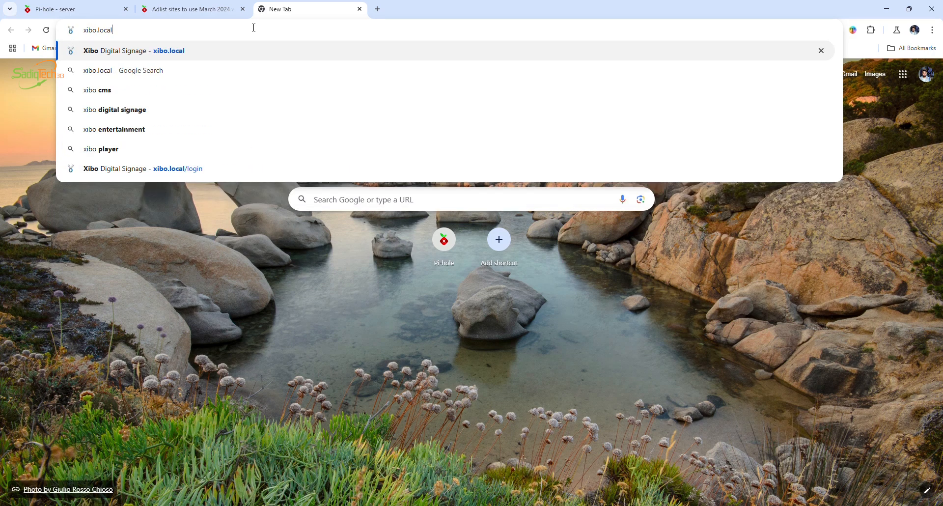
key(Return)
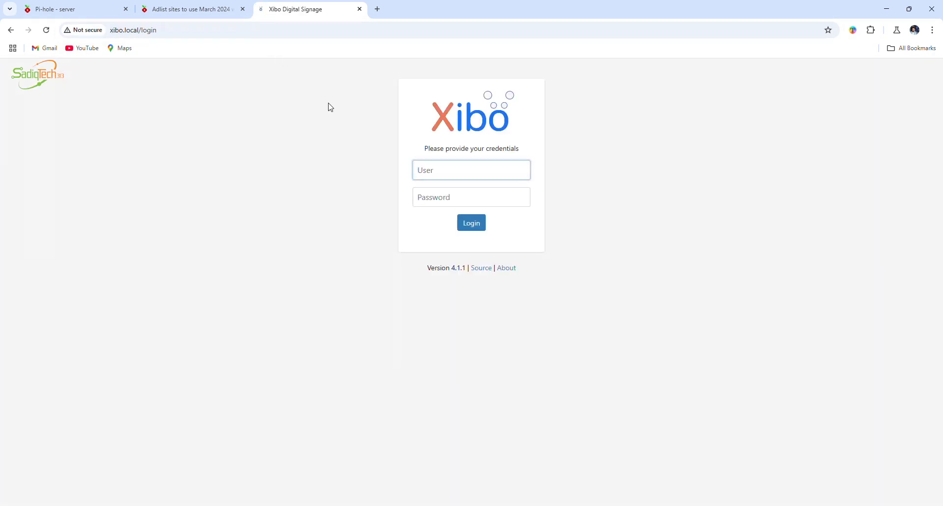
drag(328, 105, 392, 198)
drag(166, 31, 109, 32)
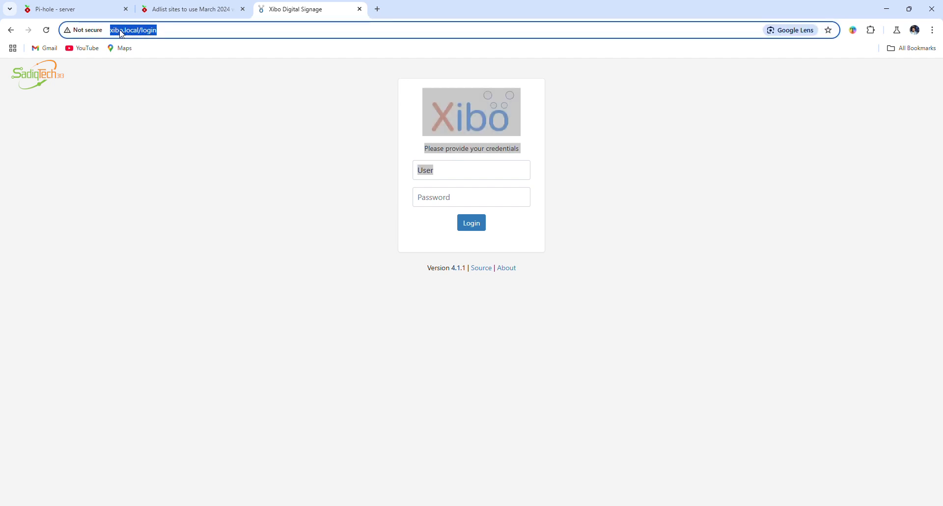
Load 172.17.10.50 in an additional browser tab to compare it with the xibo.local page
click(376, 10)
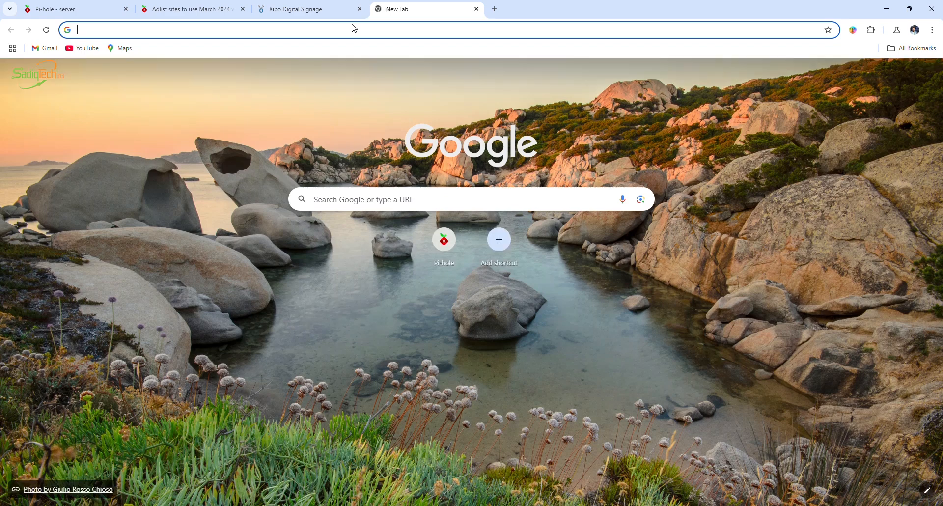
click(352, 28)
text(172.17.10.50)
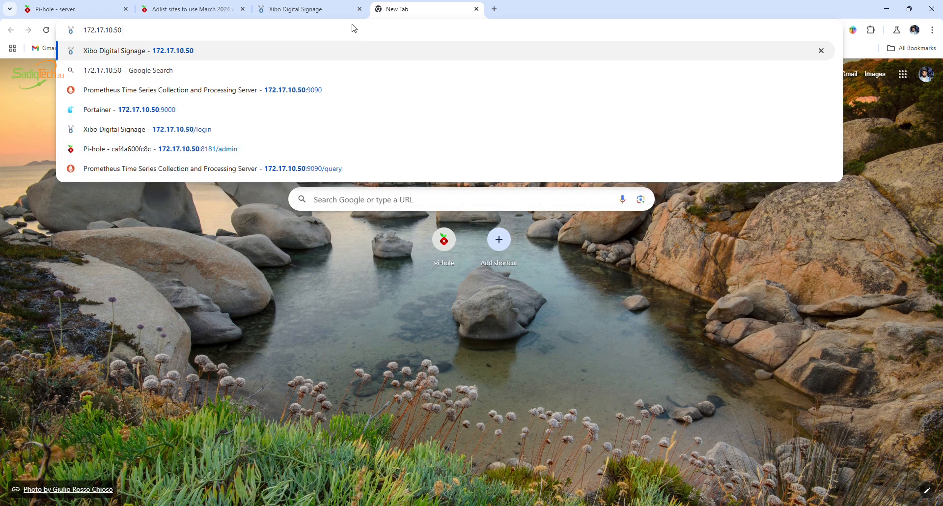
key(Return)
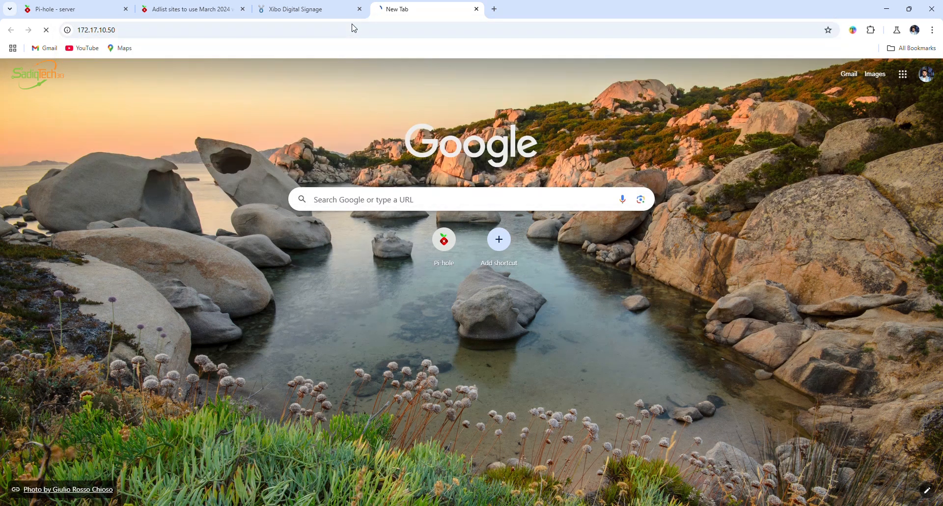